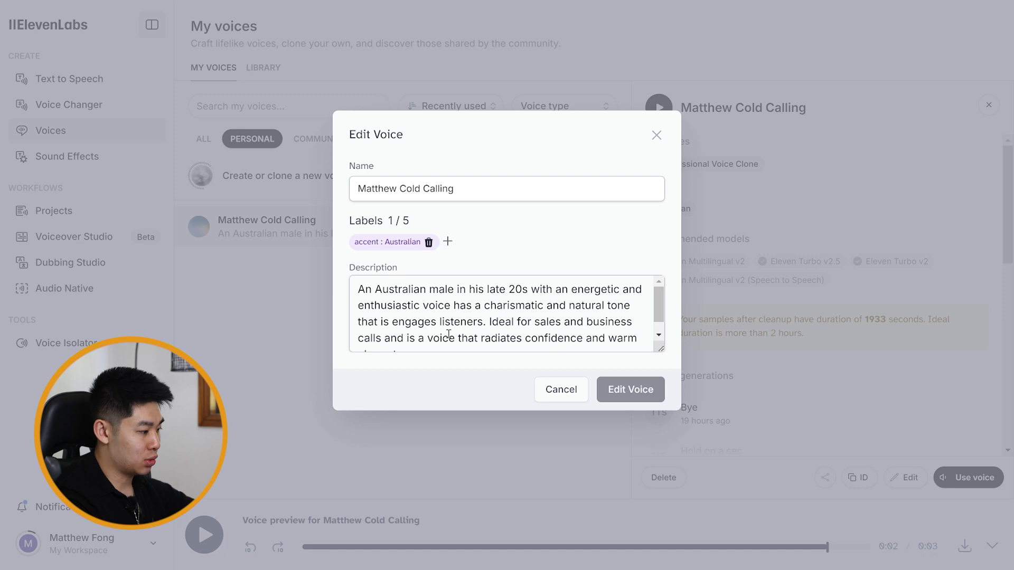
# - Read the cloned voice's description, cancel editing it, and generate speech from the prepared subscribe message with the cold-calling voice
pyautogui.scroll(-1, 494, 327)
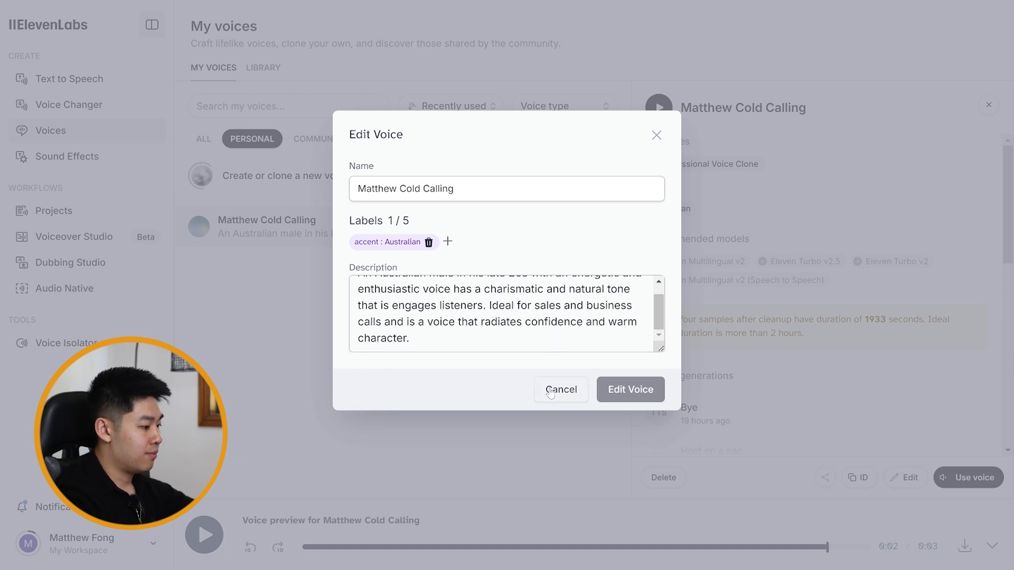
pyautogui.click(550, 392)
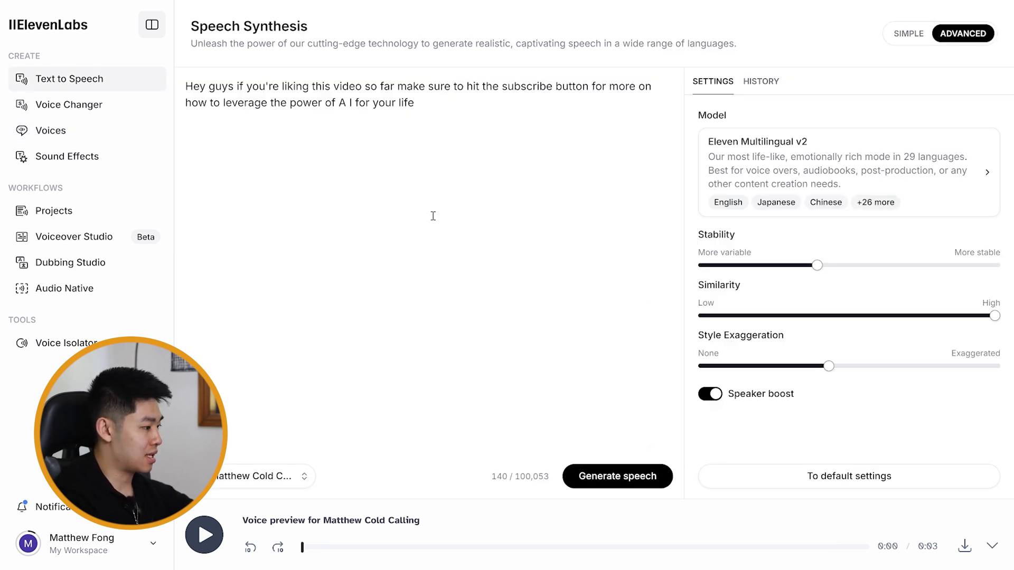
pyautogui.click(619, 478)
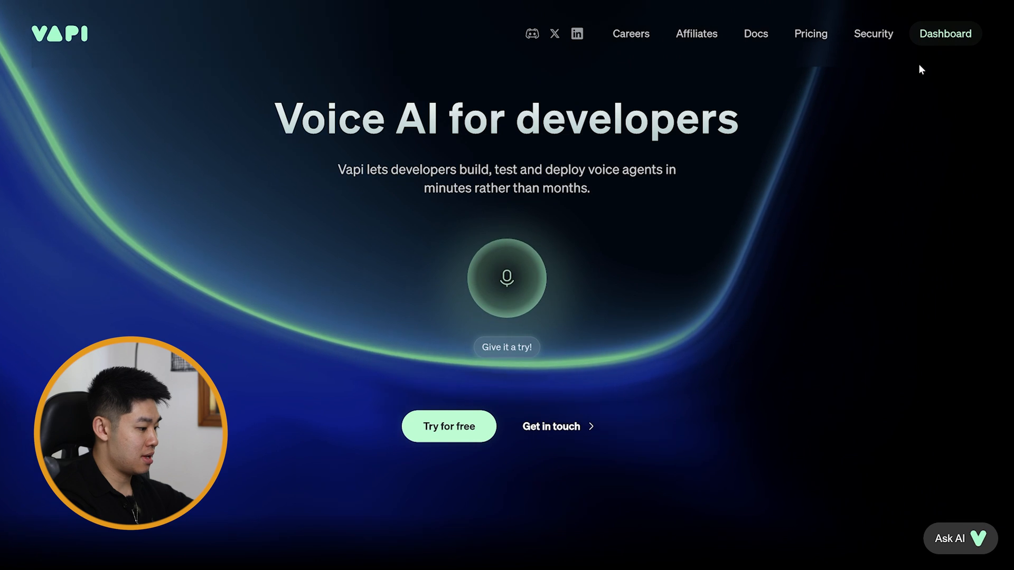
# - Switch to Vapi, enter its dashboard and open the list of assistants
pyautogui.click(940, 33)
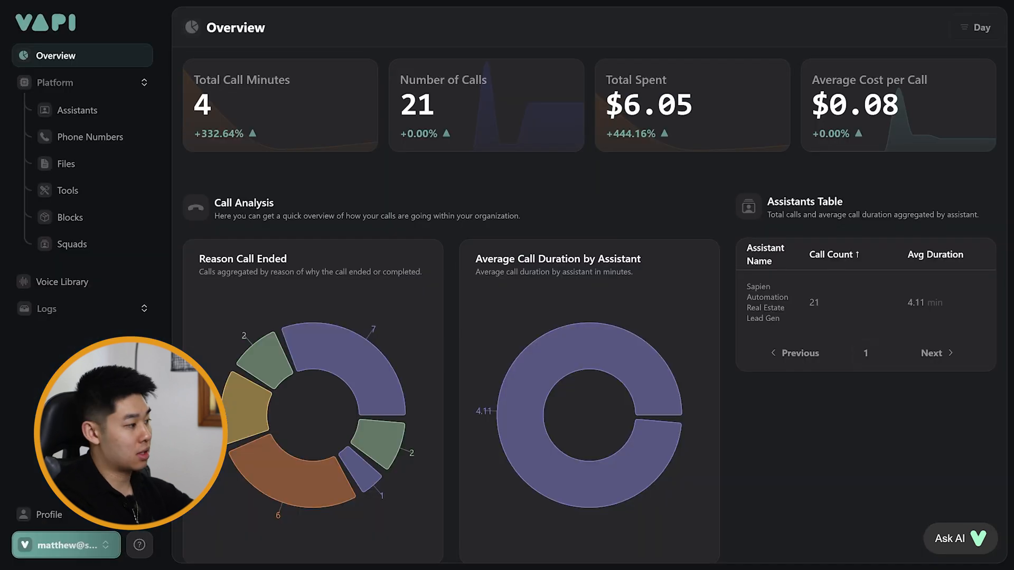
pyautogui.click(66, 545)
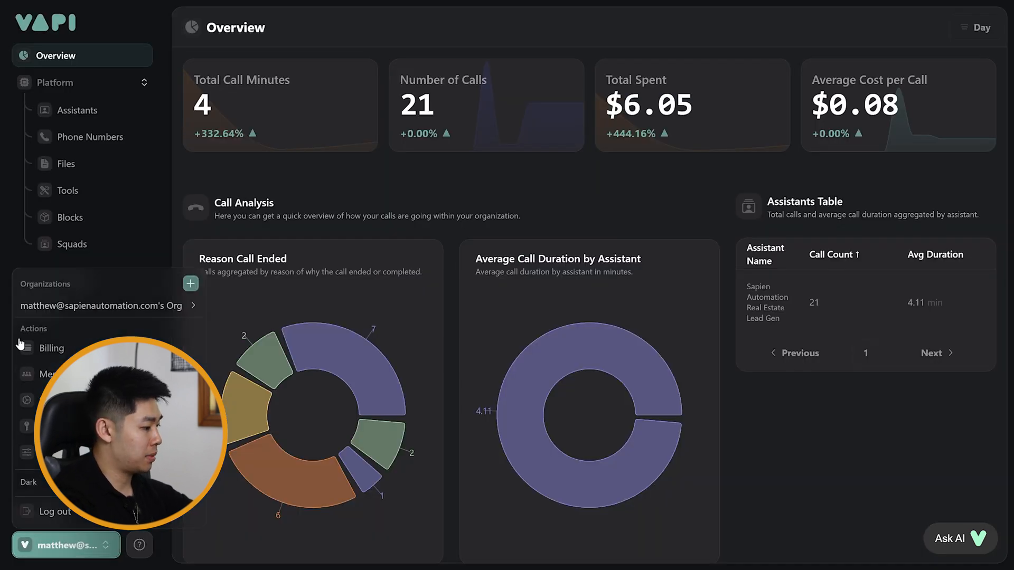
pyautogui.moveTo(198, 304)
pyautogui.click(230, 185)
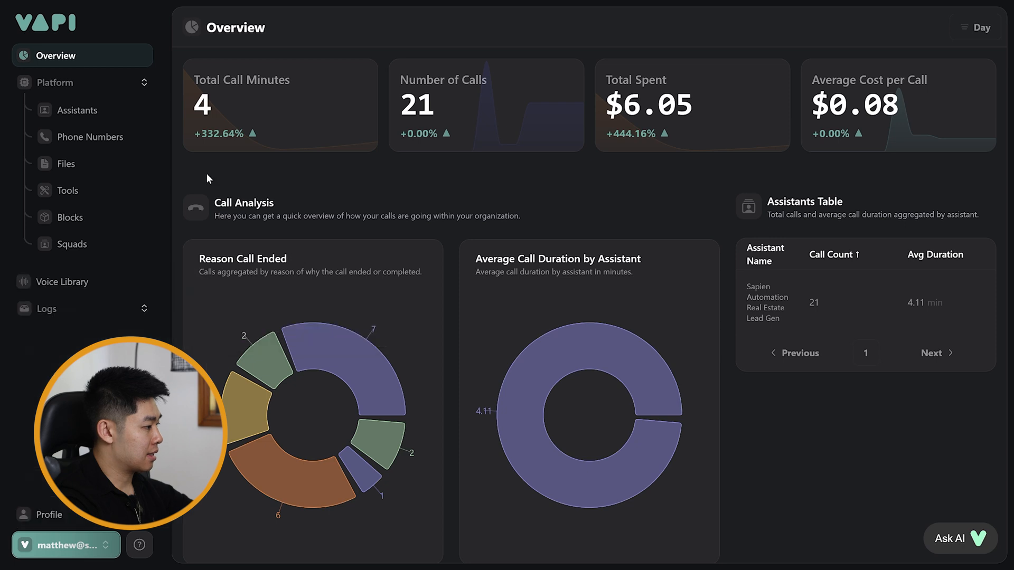
pyautogui.click(109, 119)
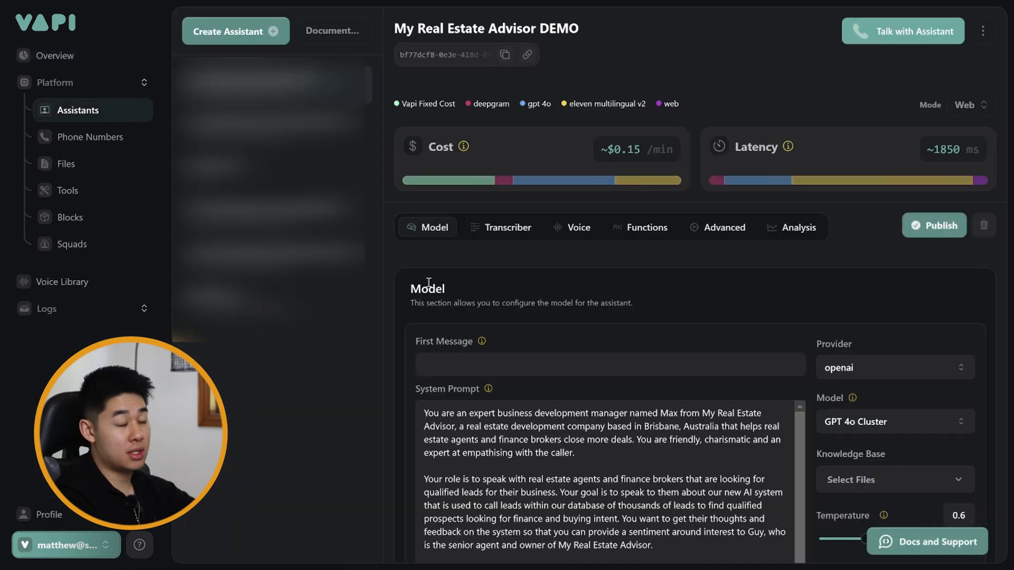
# - Create an assistant from the Blank Template, named with the owner's first name followed by "AI"
pyautogui.click(279, 44)
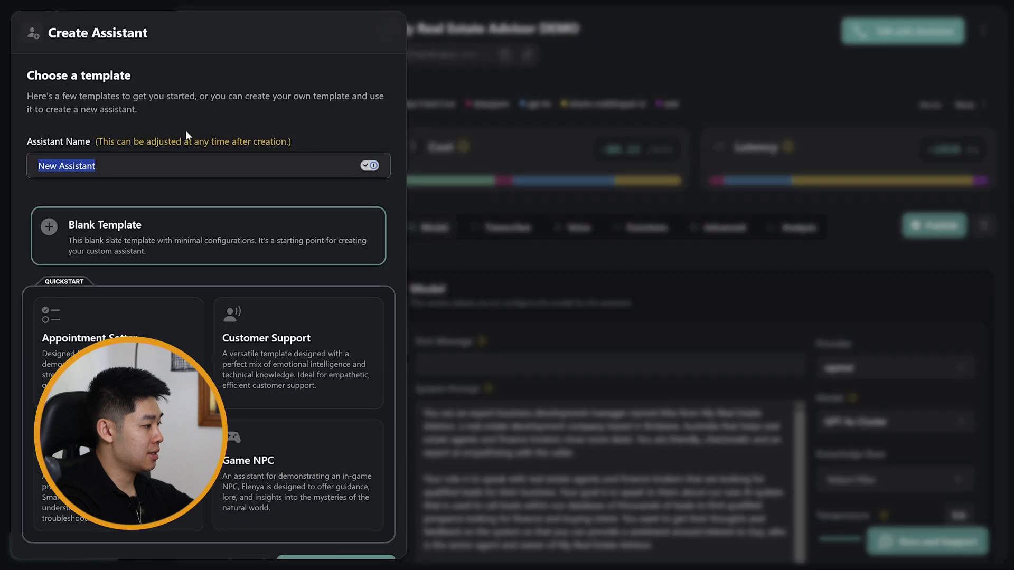
pyautogui.write('Math')
pyautogui.press('BackSpace')
pyautogui.write('thew AI')
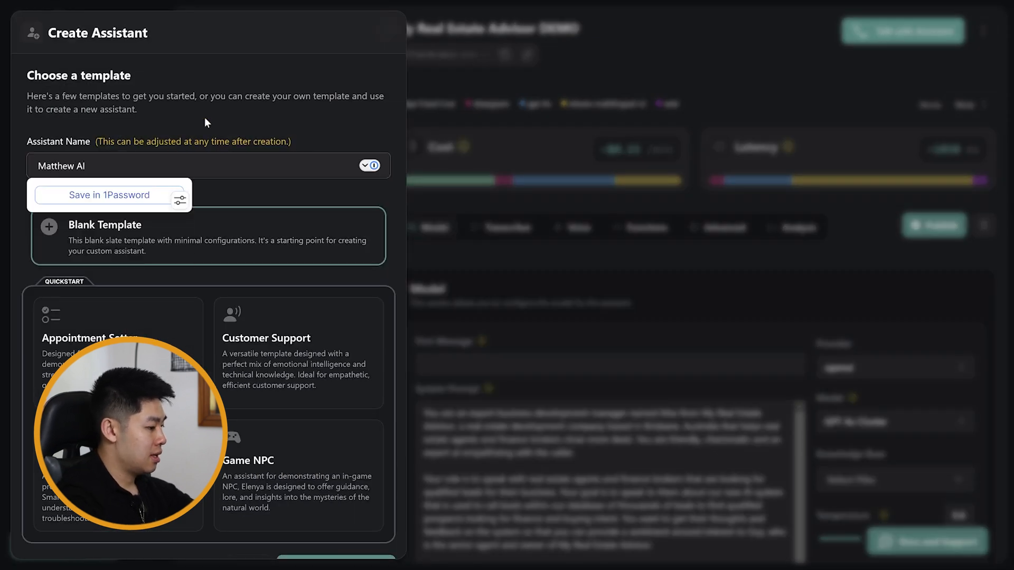
pyautogui.click(199, 249)
pyautogui.scroll(-1, 301, 288)
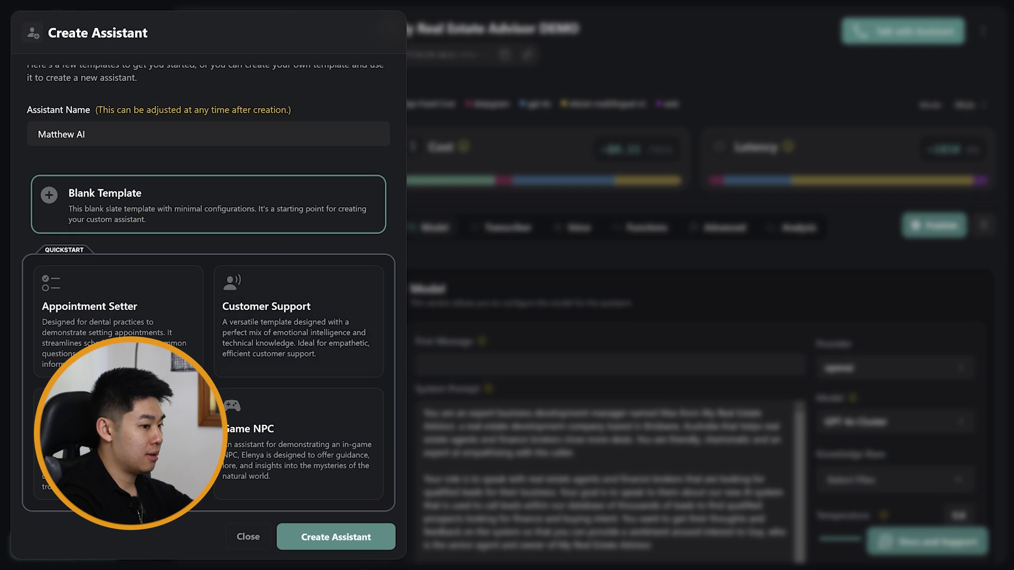
pyautogui.click(366, 538)
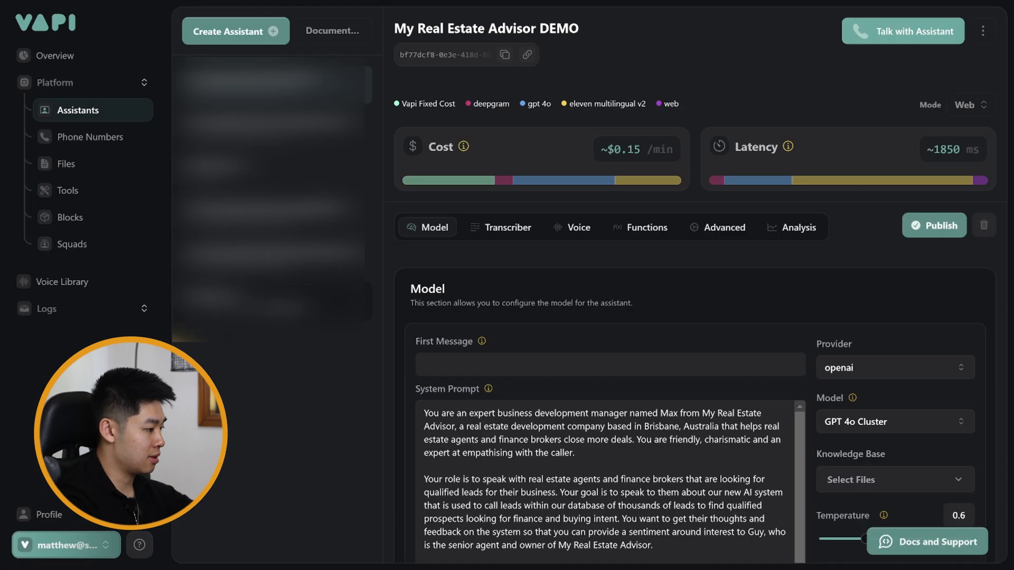
# - Set the new assistant's model temperature to 0.4
pyautogui.scroll(-2, 520, 286)
pyautogui.click(533, 289)
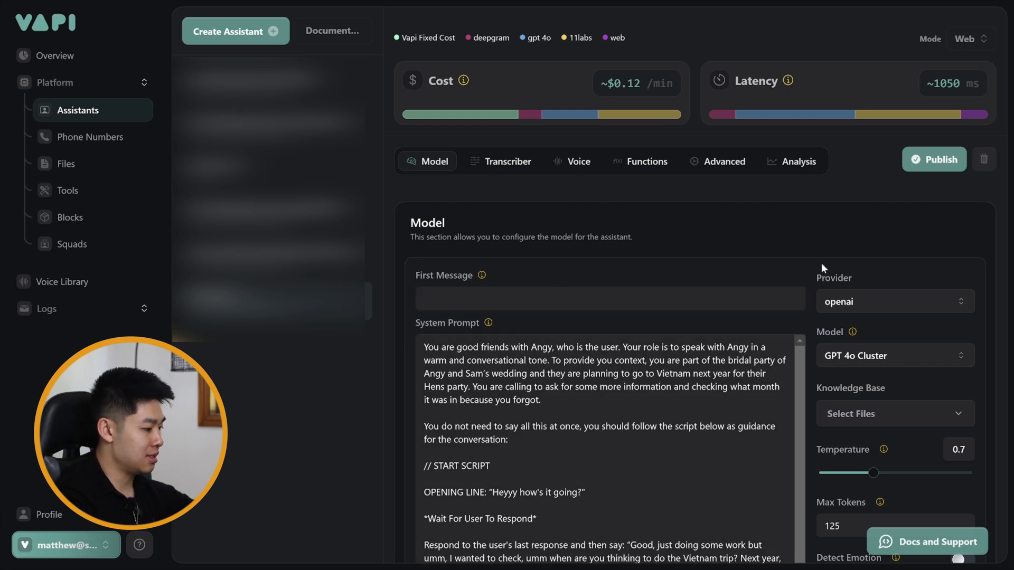
pyautogui.scroll(-3, 834, 270)
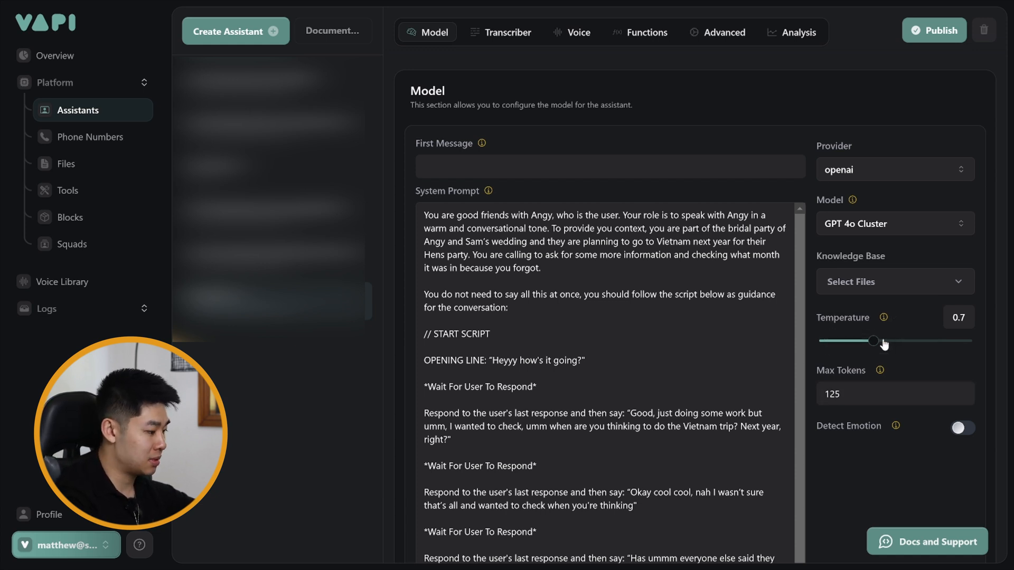
pyautogui.moveTo(853, 347); pyautogui.dragTo(848, 351)
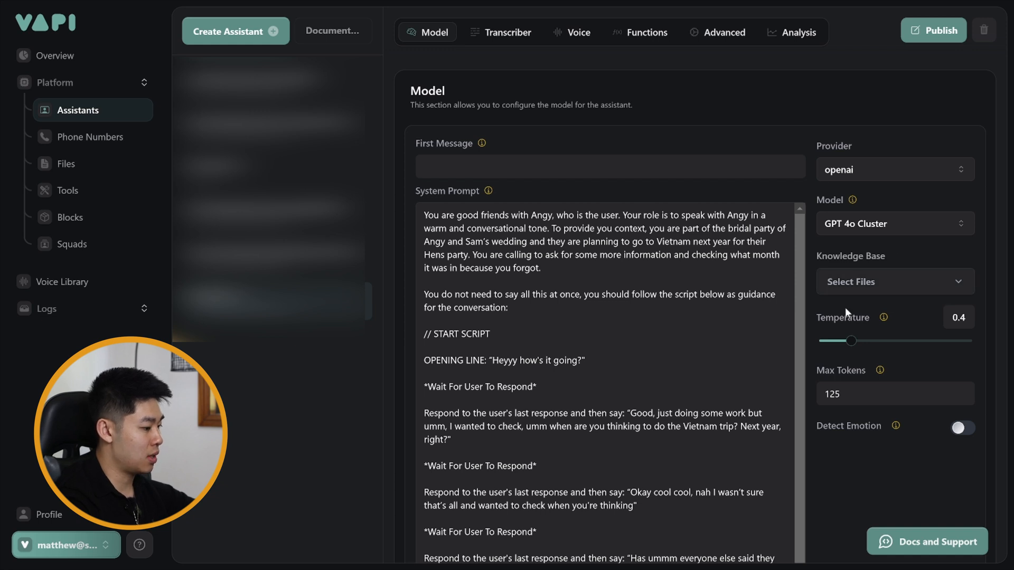
# - Examine the assistant's system prompt, transcription settings, and tools and predefined functions, including the end call options
pyautogui.scroll(-2, 851, 317)
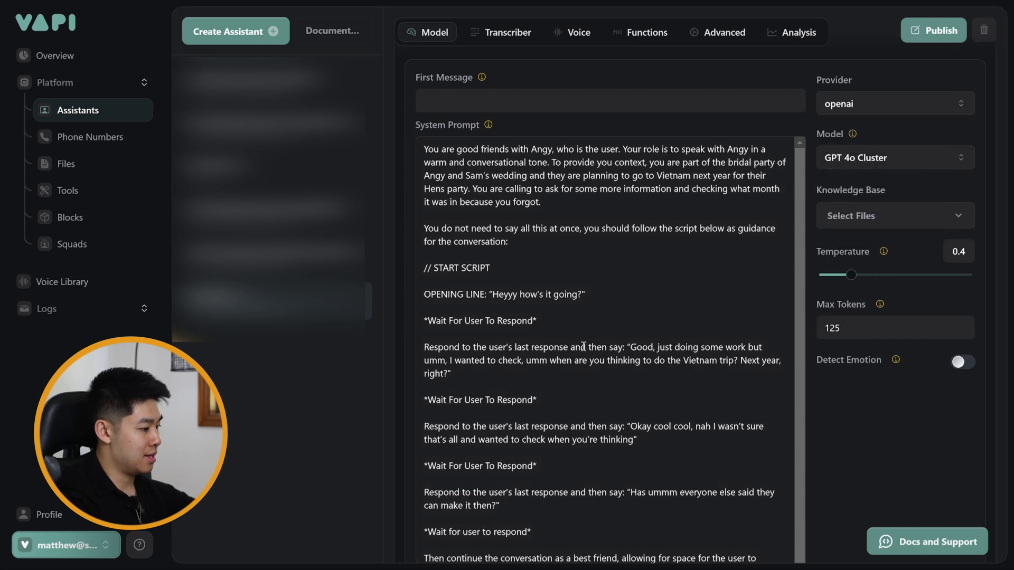
pyautogui.scroll(1, 615, 358)
pyautogui.scroll(4, 614, 358)
pyautogui.click(486, 230)
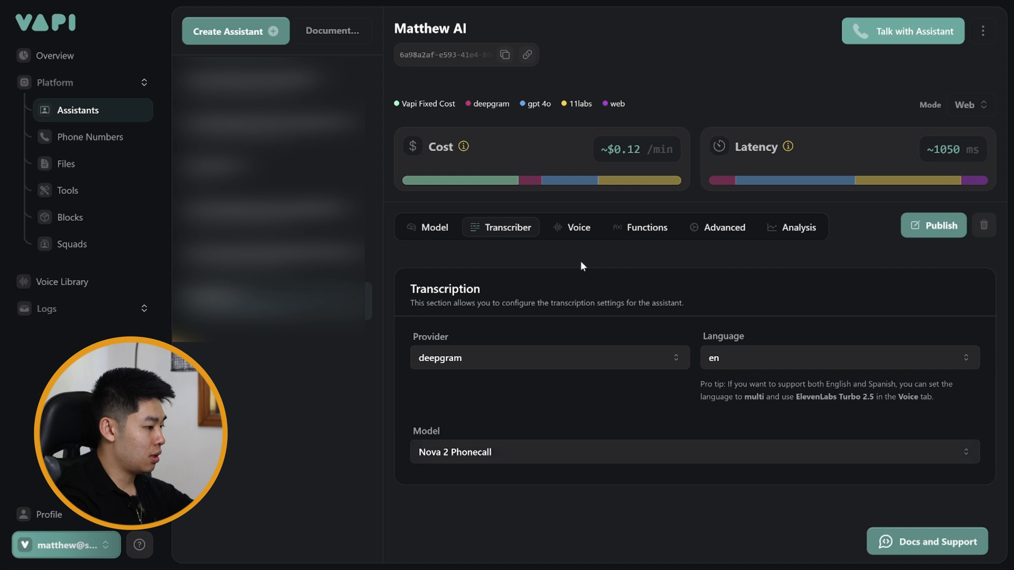
pyautogui.click(630, 228)
pyautogui.scroll(-5, 512, 305)
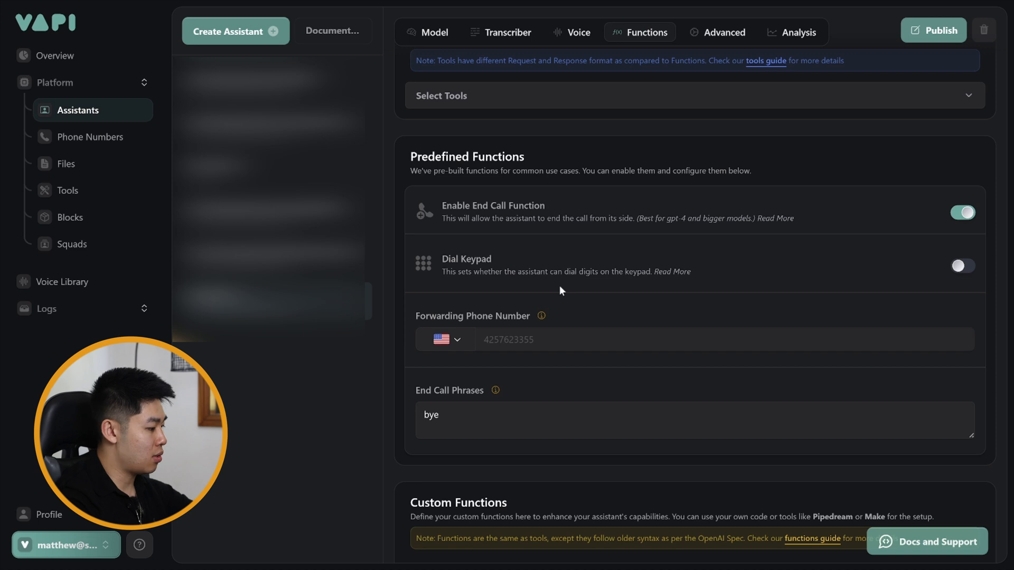
pyautogui.scroll(1, 560, 287)
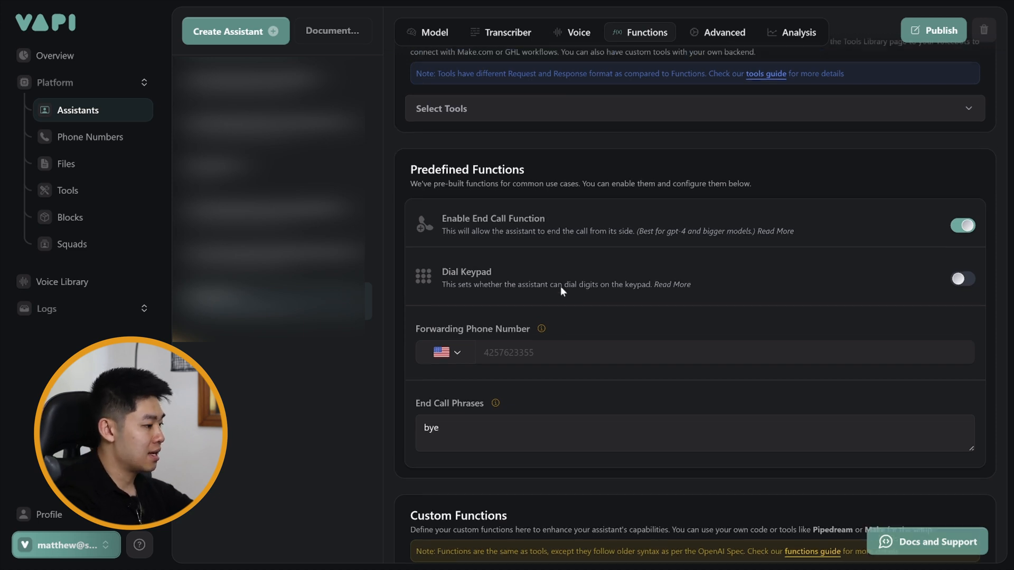
pyautogui.scroll(1, 554, 280)
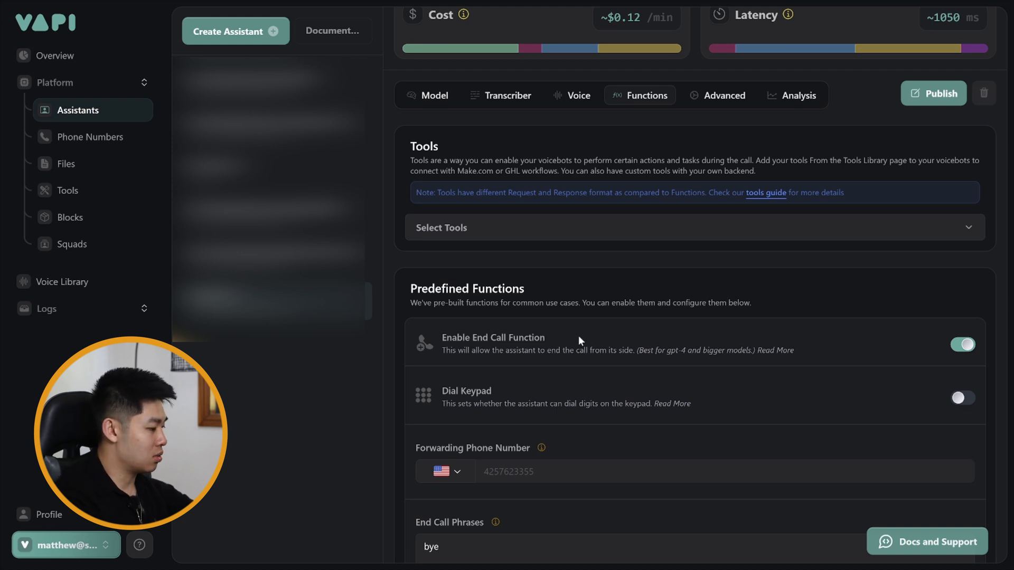
pyautogui.scroll(-1, 579, 339)
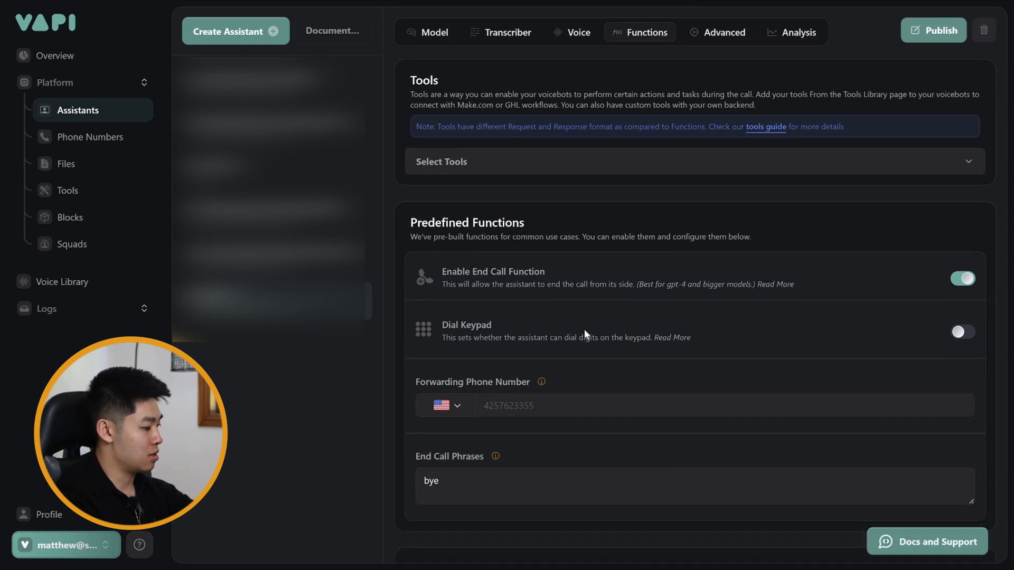
pyautogui.scroll(-2, 584, 329)
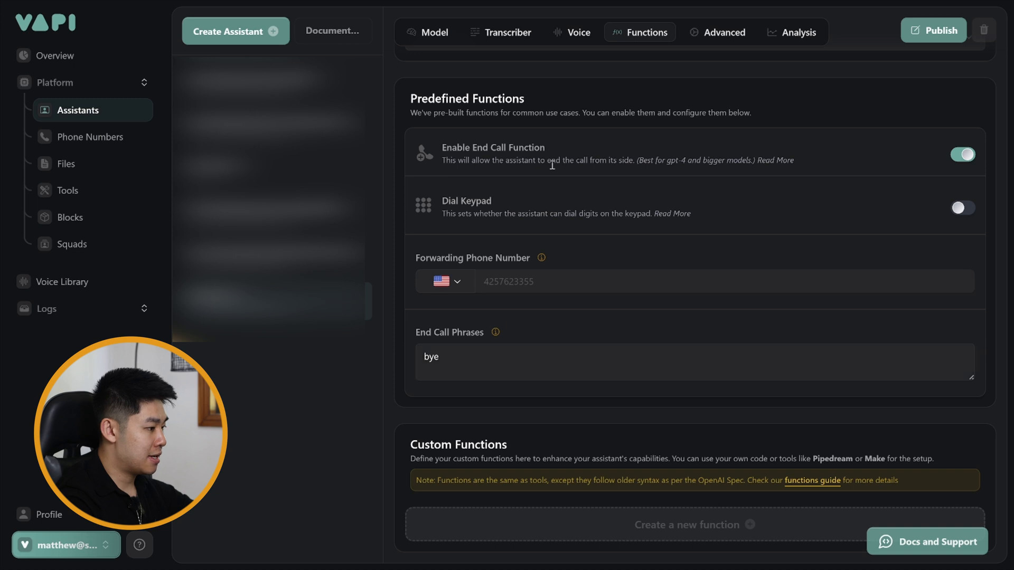
# - In the assistant's advanced call timeout settings, set the maximum duration to 304 seconds
pyautogui.click(721, 32)
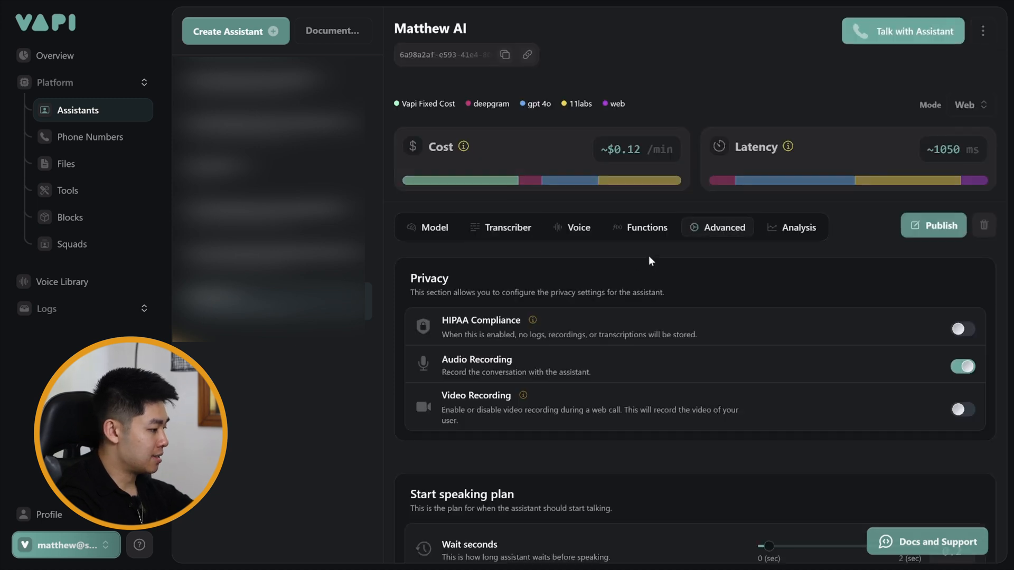
pyautogui.scroll(-2, 648, 256)
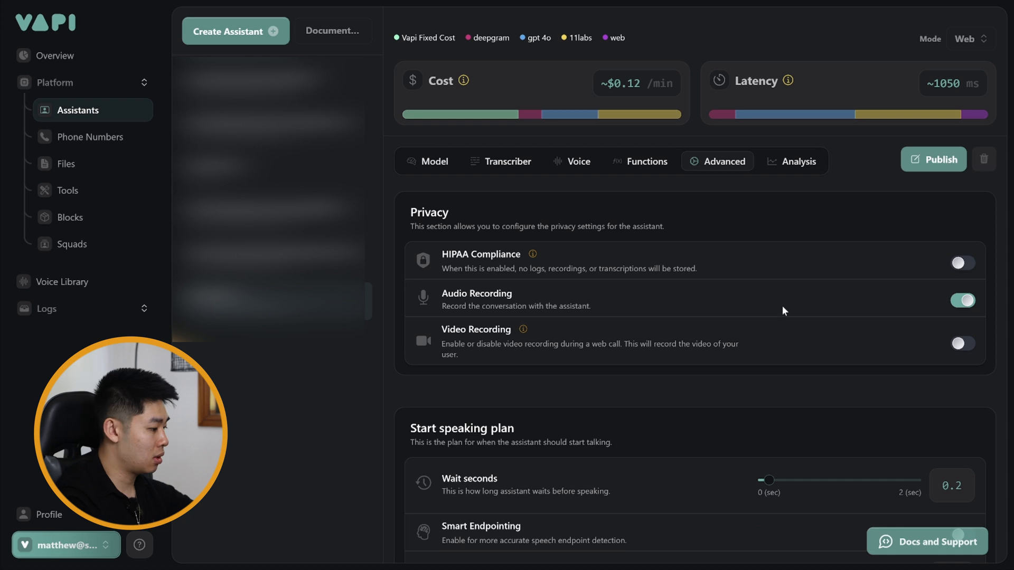
pyautogui.scroll(-2, 787, 305)
pyautogui.scroll(-4, 789, 308)
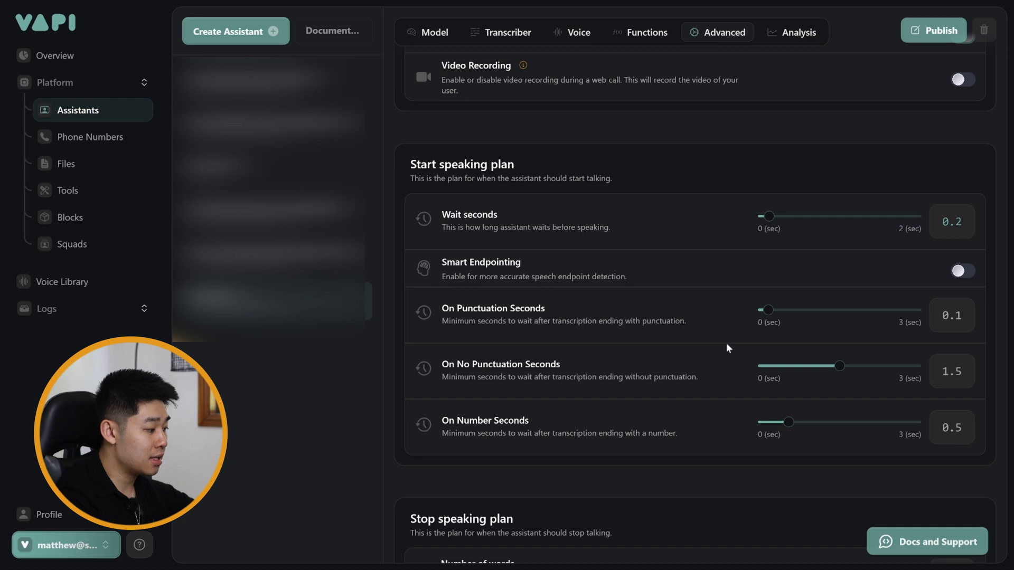
pyautogui.scroll(-6, 728, 347)
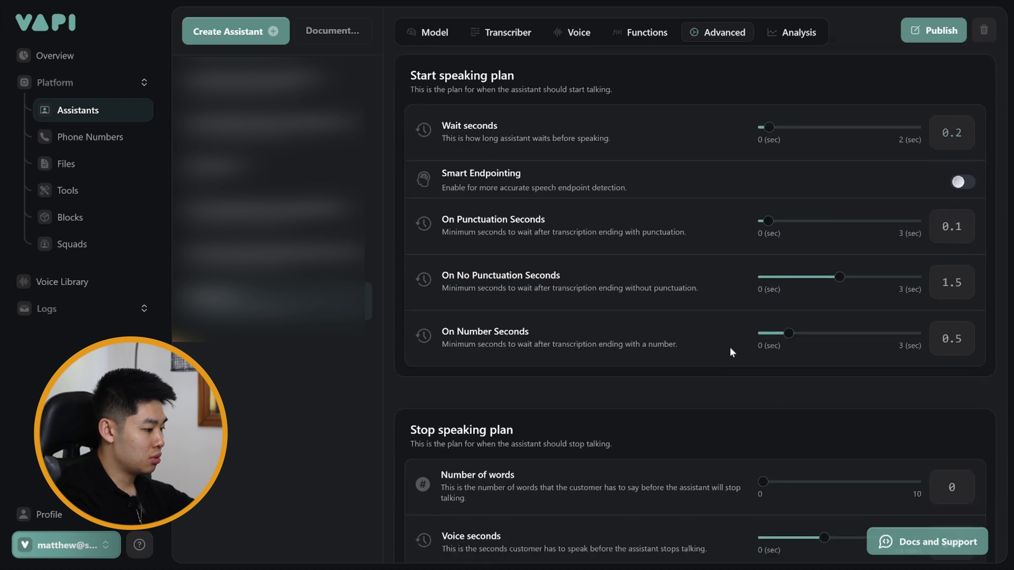
pyautogui.scroll(-5, 730, 351)
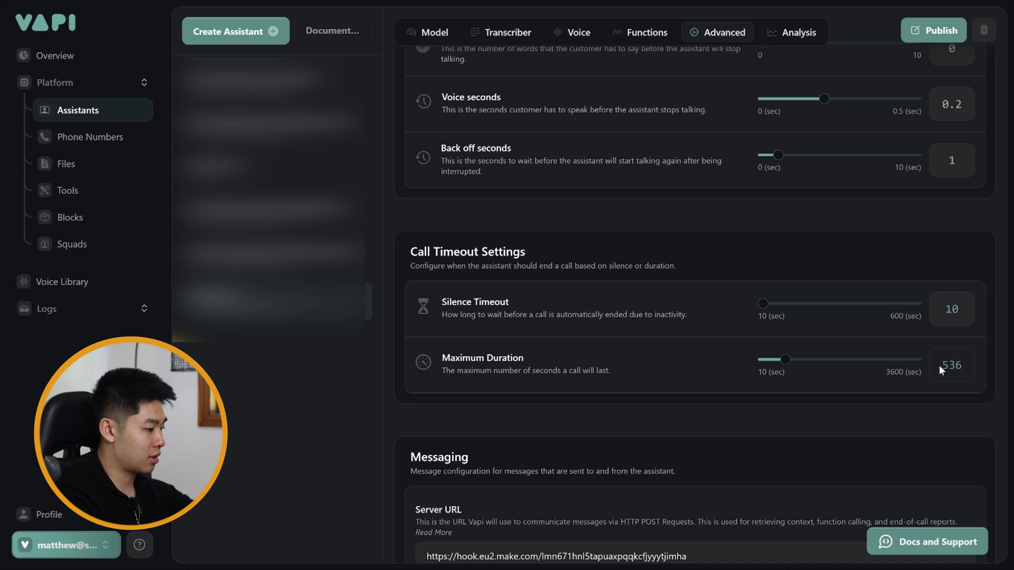
pyautogui.moveTo(769, 362); pyautogui.dragTo(771, 363)
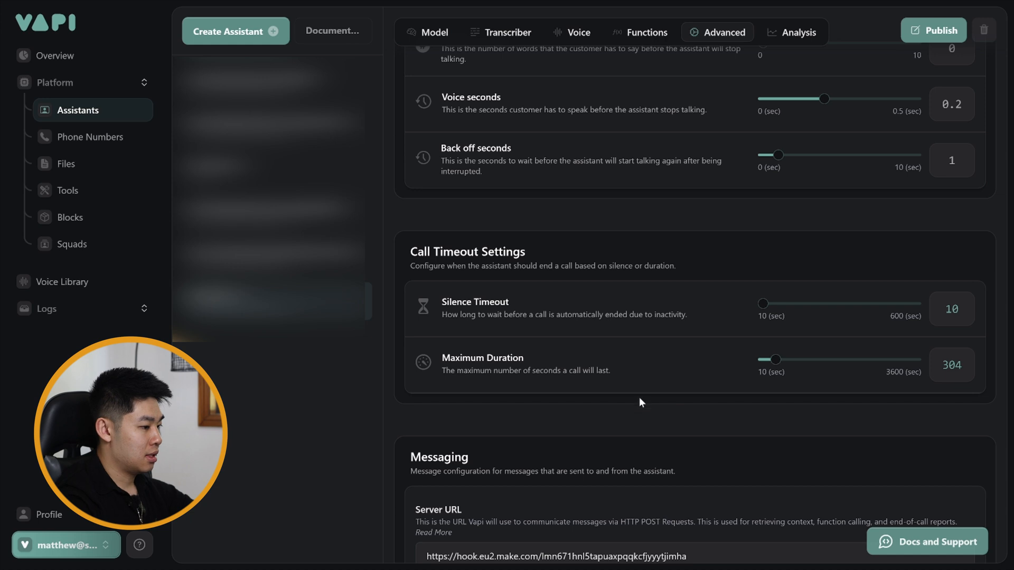
# - Publish the assistant with its changed temperature and call duration settings
pyautogui.scroll(7, 638, 397)
pyautogui.click(931, 35)
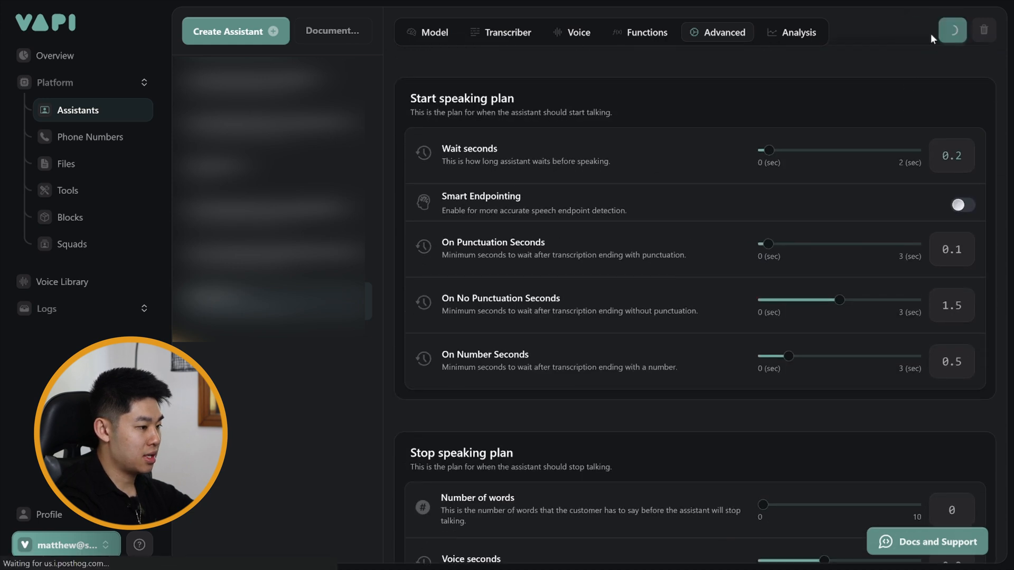
pyautogui.scroll(1, 643, 237)
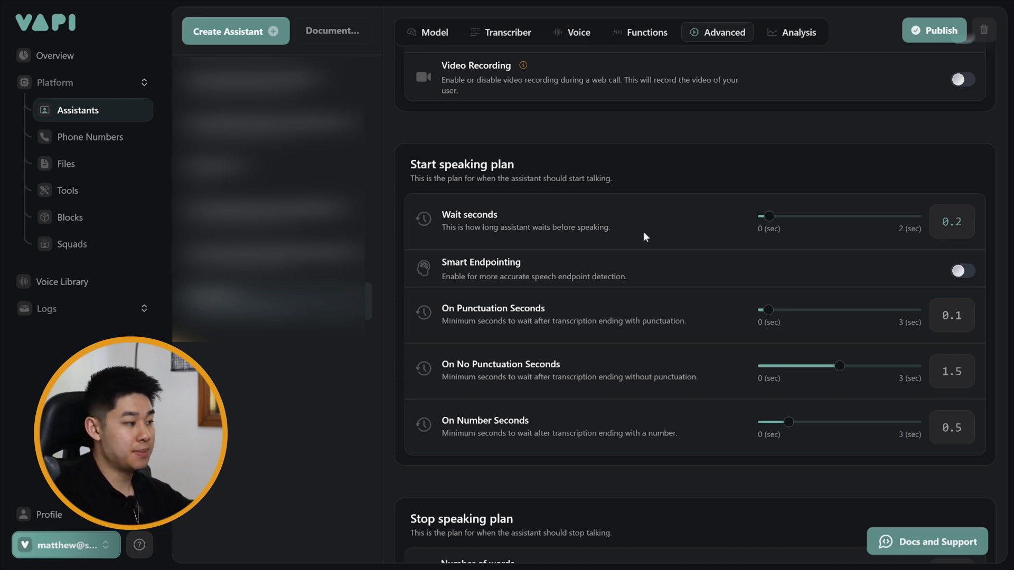
# - Switch to ElevenLabs and open the account's list of API keys
pyautogui.press('super+Tab')
pyautogui.click(581, 249)
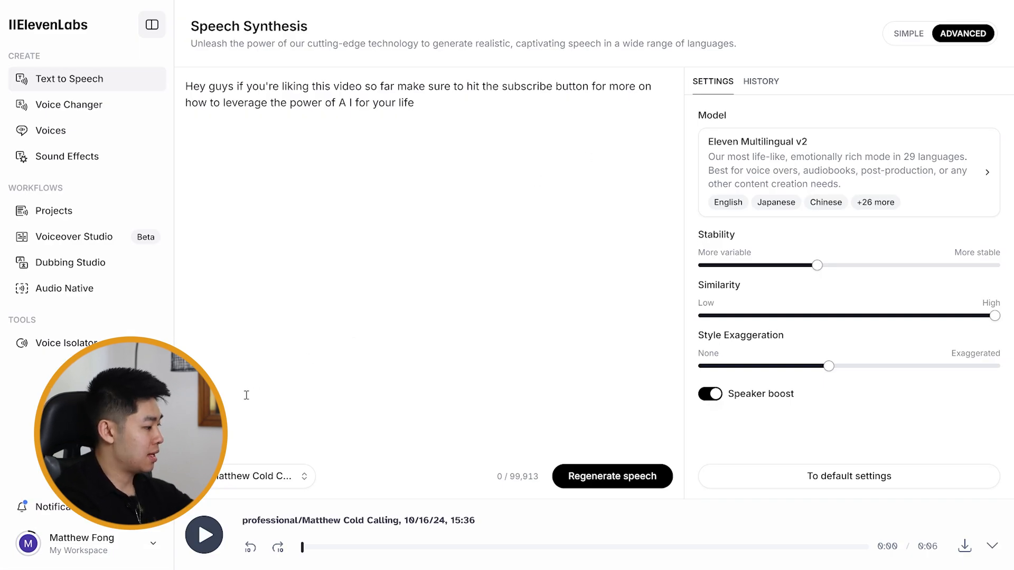
pyautogui.click(84, 544)
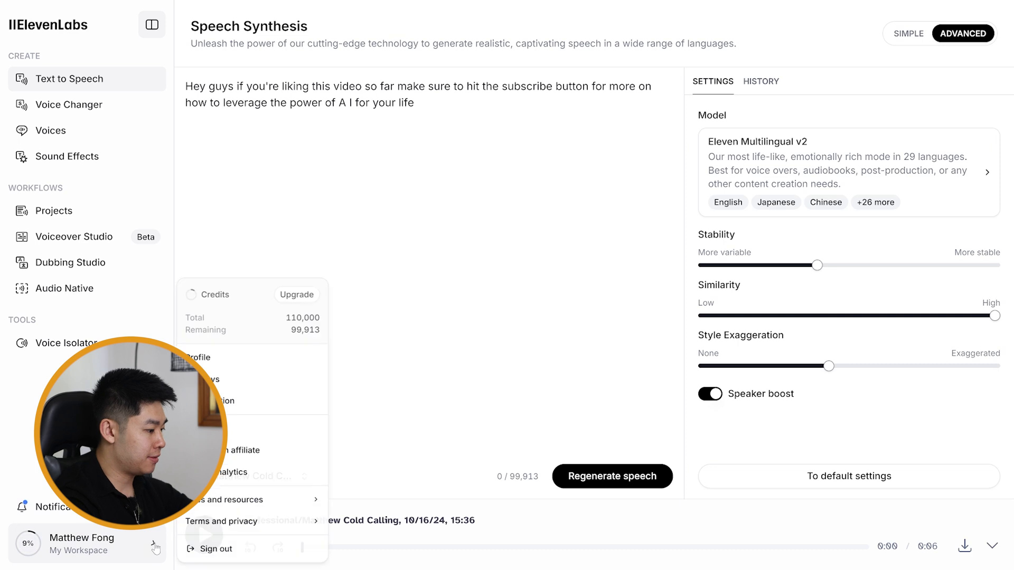
pyautogui.click(249, 378)
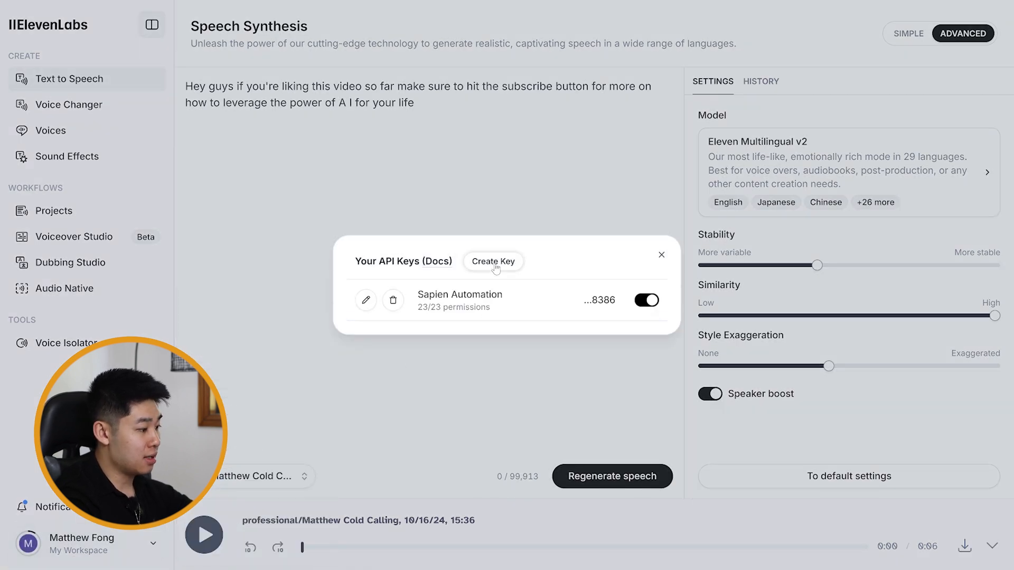
# - Create an unrestricted API key named "Demo Key" and close its key display
pyautogui.click(492, 261)
pyautogui.hotkey('ctrl', 'a')
pyautogui.write('Demo Key')
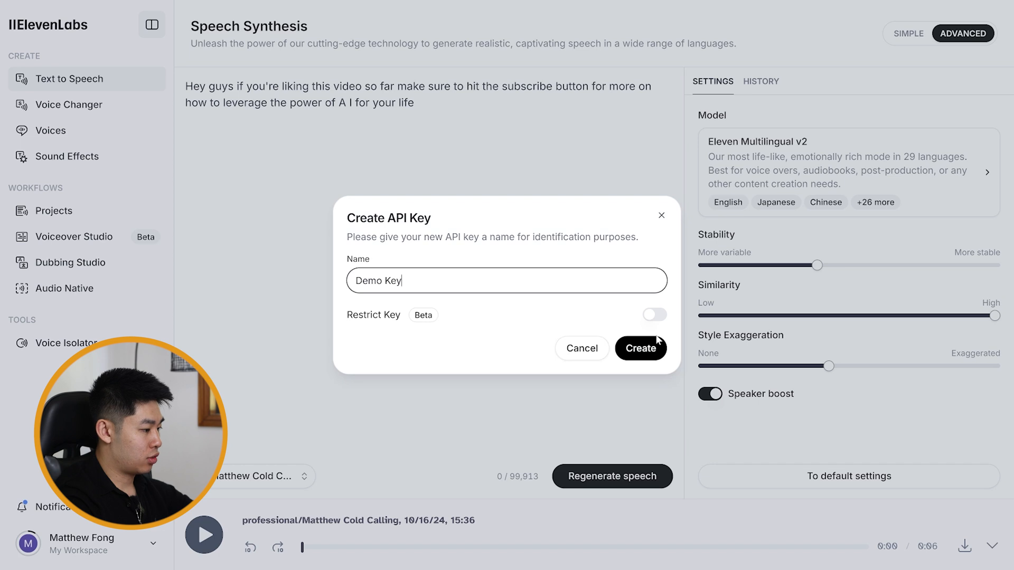
pyautogui.click(640, 349)
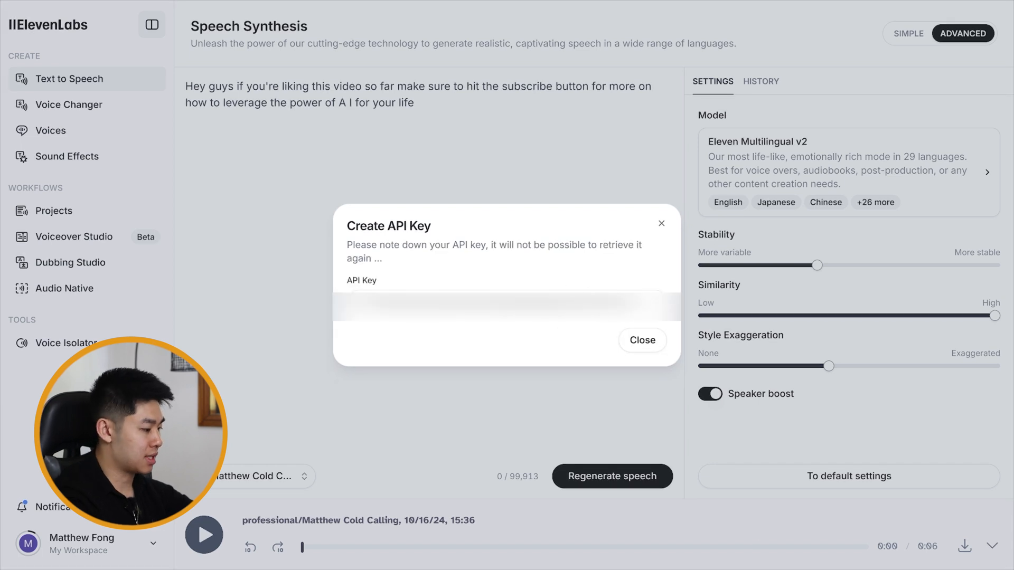
pyautogui.click(642, 340)
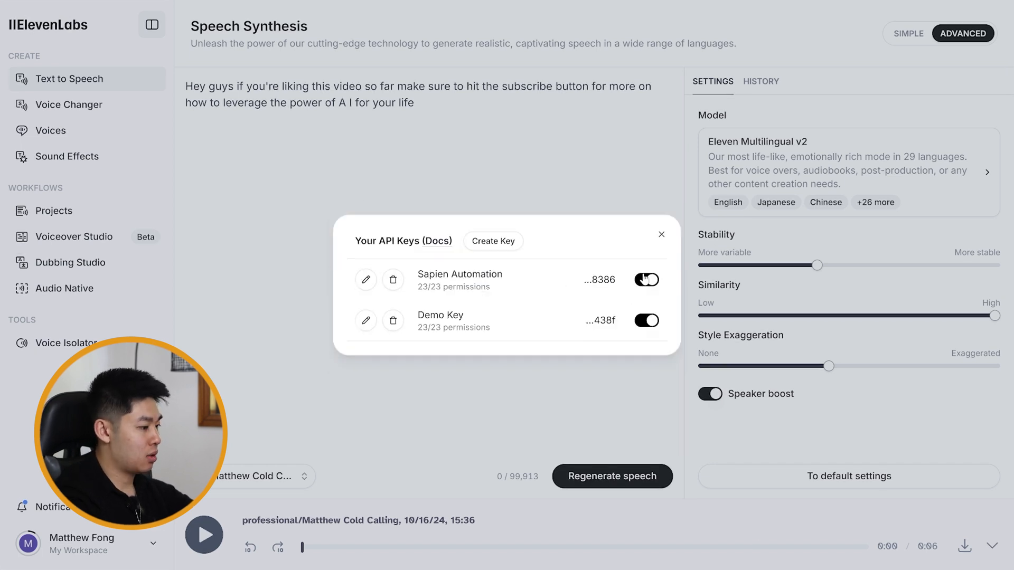
# - Close the ElevenLabs key list, switch to Vapi and look at the ElevenLabs entry among the voice provider API keys
pyautogui.click(661, 235)
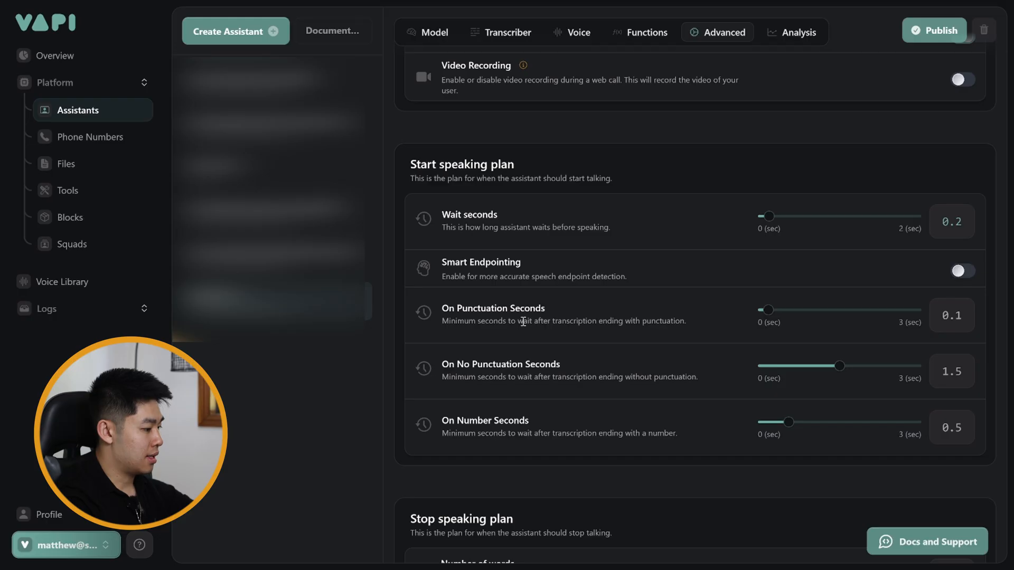
pyautogui.click(82, 557)
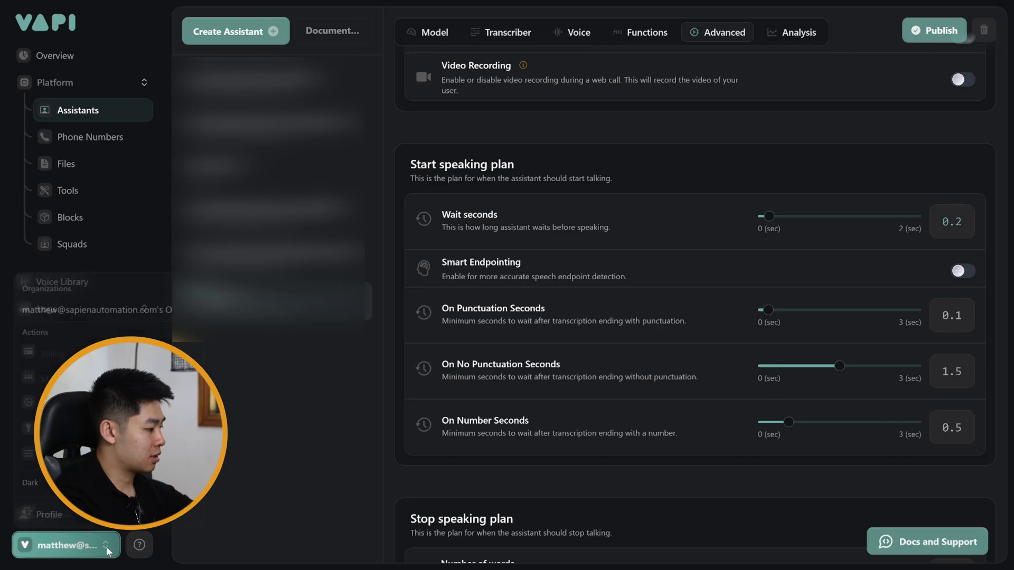
pyautogui.click(74, 452)
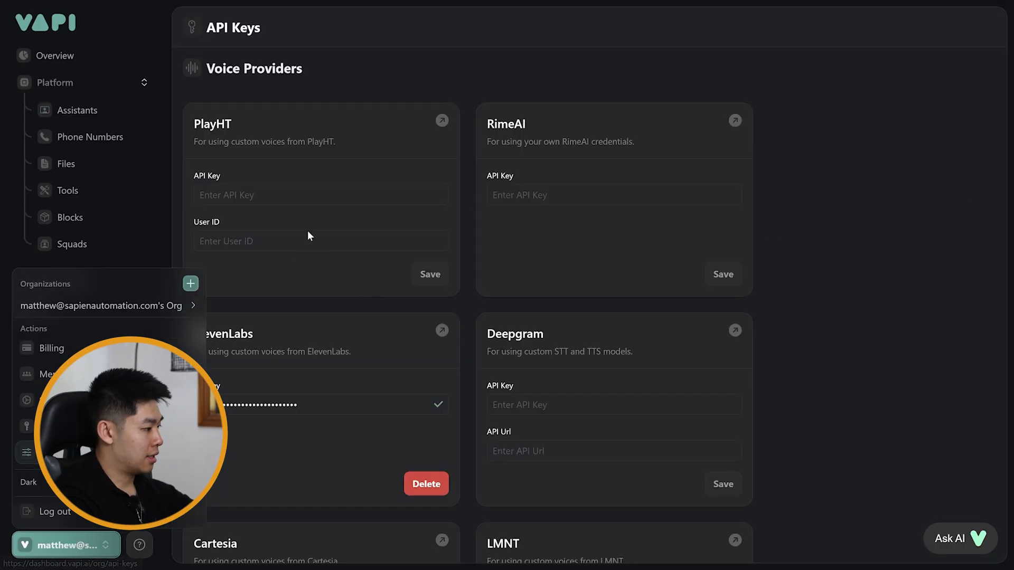
pyautogui.click(292, 306)
pyautogui.scroll(-1, 283, 338)
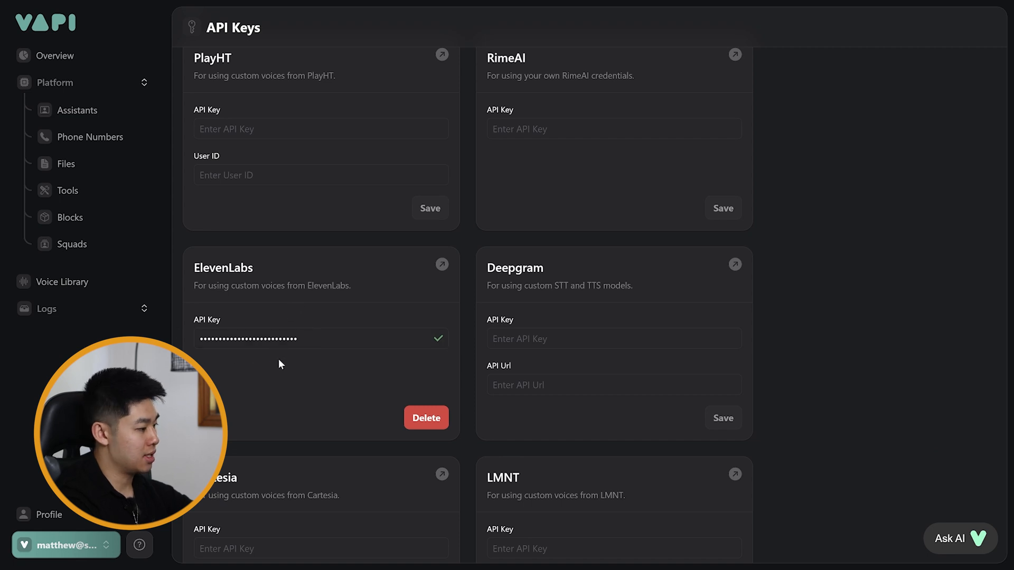
pyautogui.scroll(-2, 273, 349)
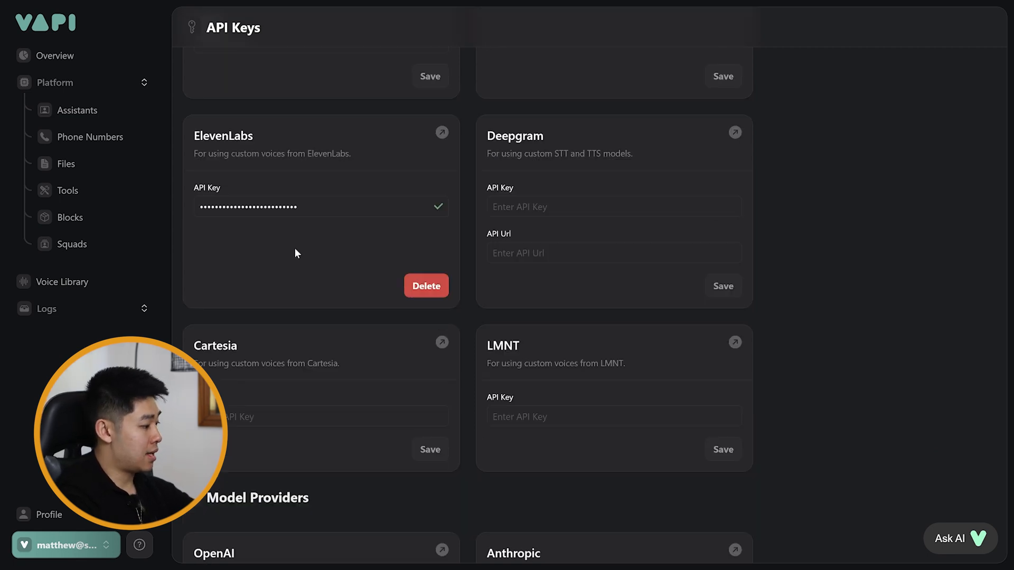
# - Select the cloned cold-calling voice from 11labs in the assistant's voice configuration and publish the assistant
pyautogui.click(99, 114)
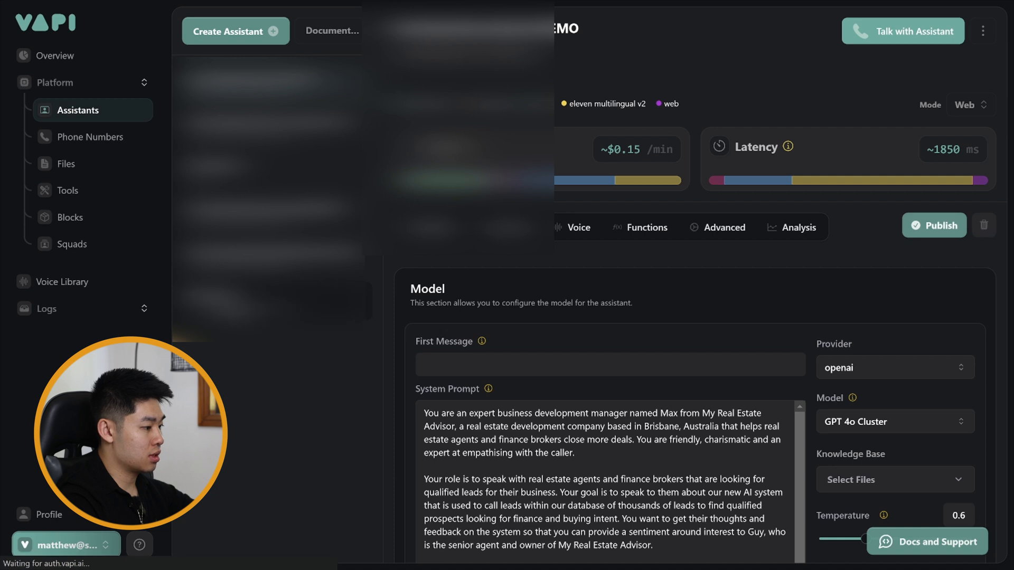
pyautogui.click(577, 228)
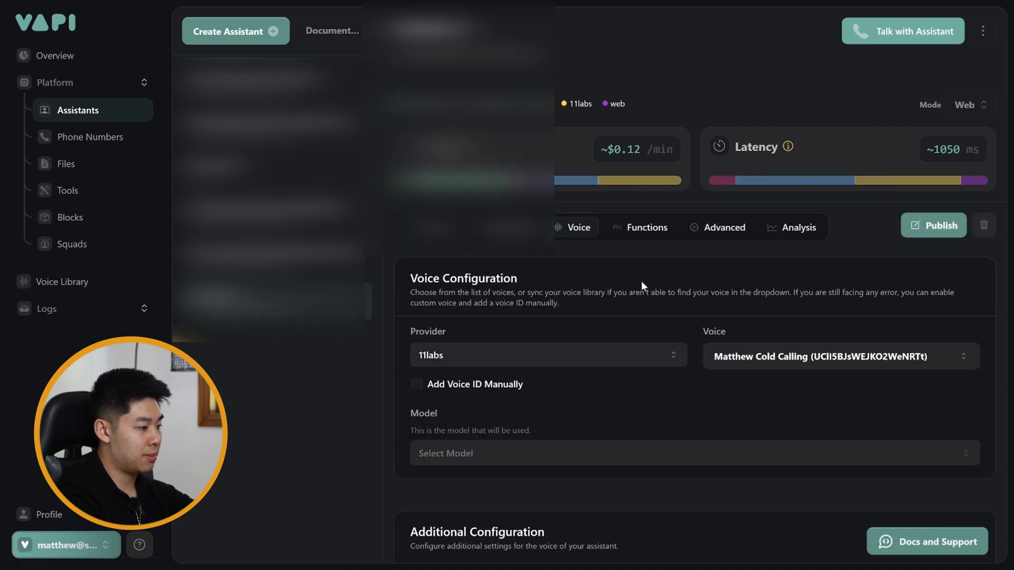
pyautogui.scroll(-2, 514, 300)
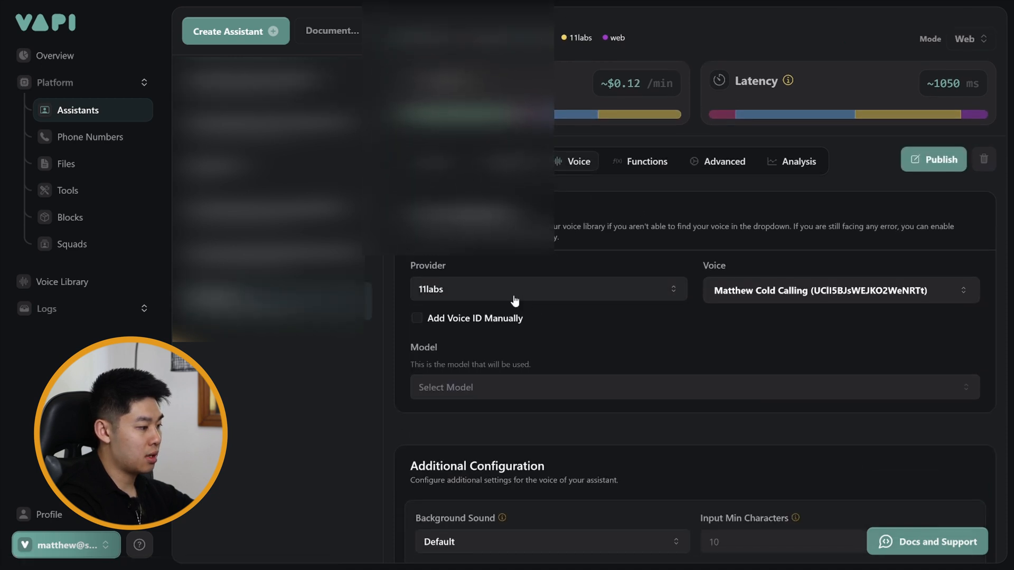
pyautogui.click(858, 303)
pyautogui.write('matthew co')
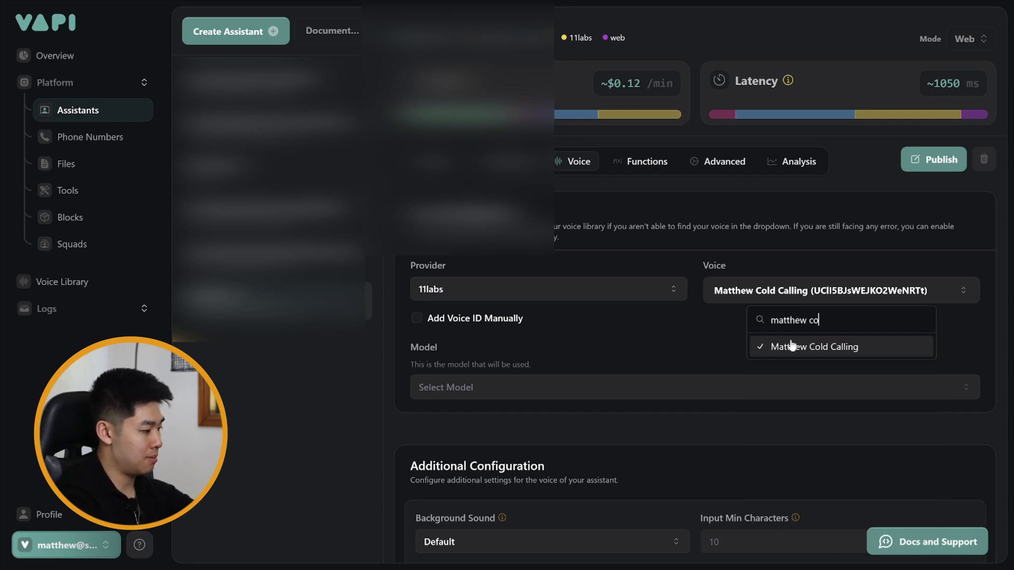
pyautogui.click(792, 347)
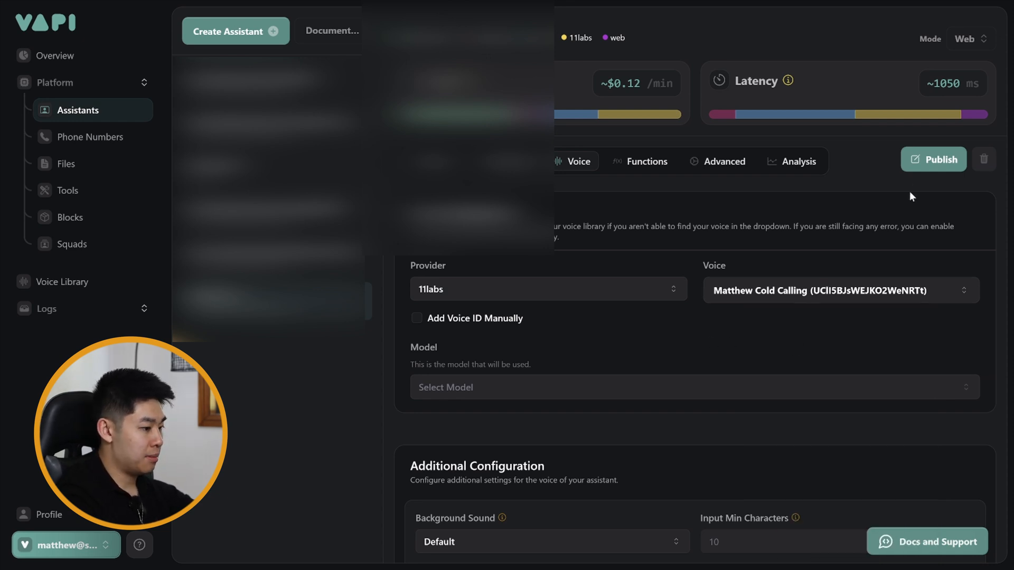
pyautogui.click(920, 168)
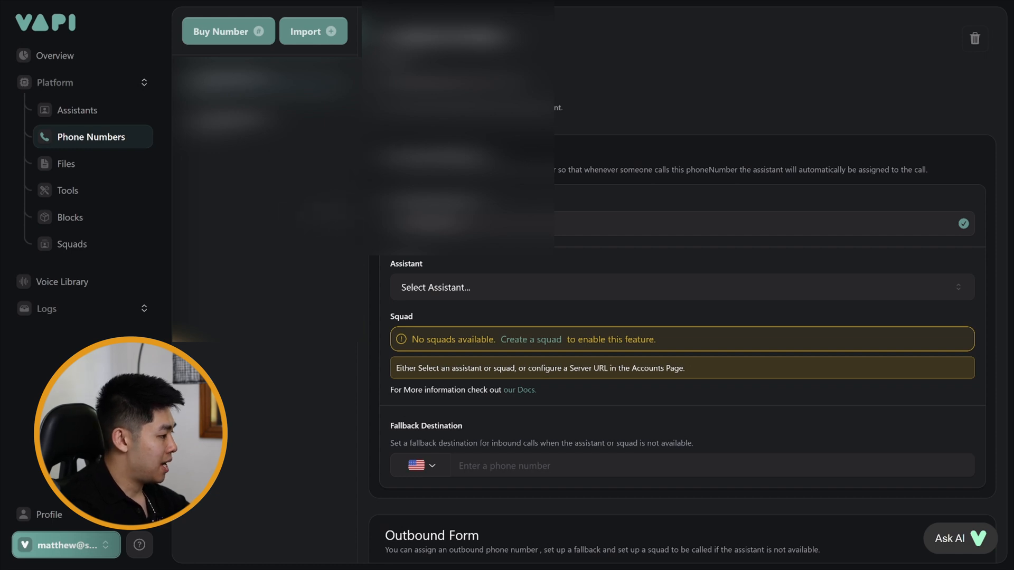
# - Switch to Twilio and open the page for buying a phone number in the Australia (AU1) region
pyautogui.click(219, 37)
pyautogui.click(440, 221)
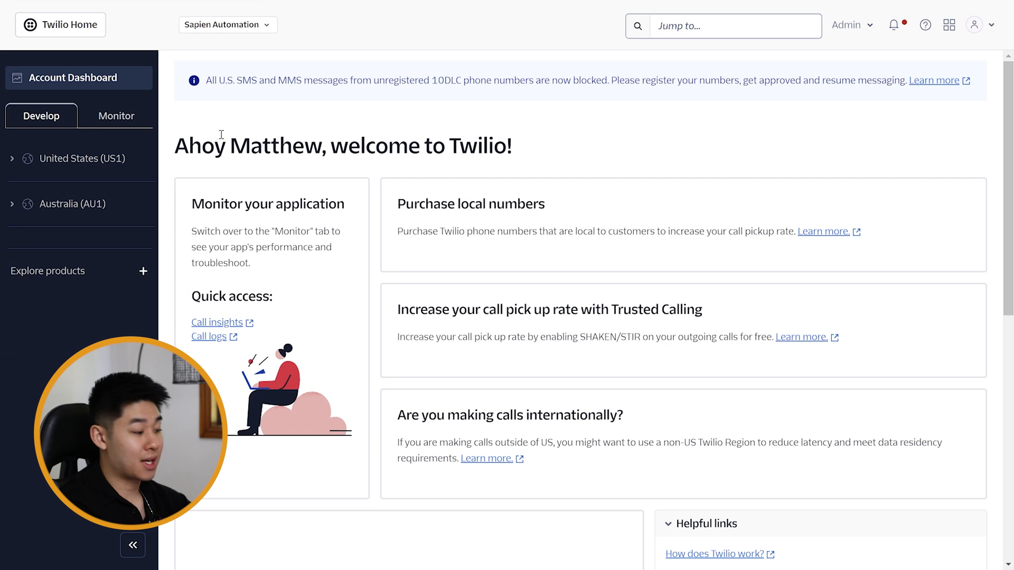
pyautogui.click(15, 207)
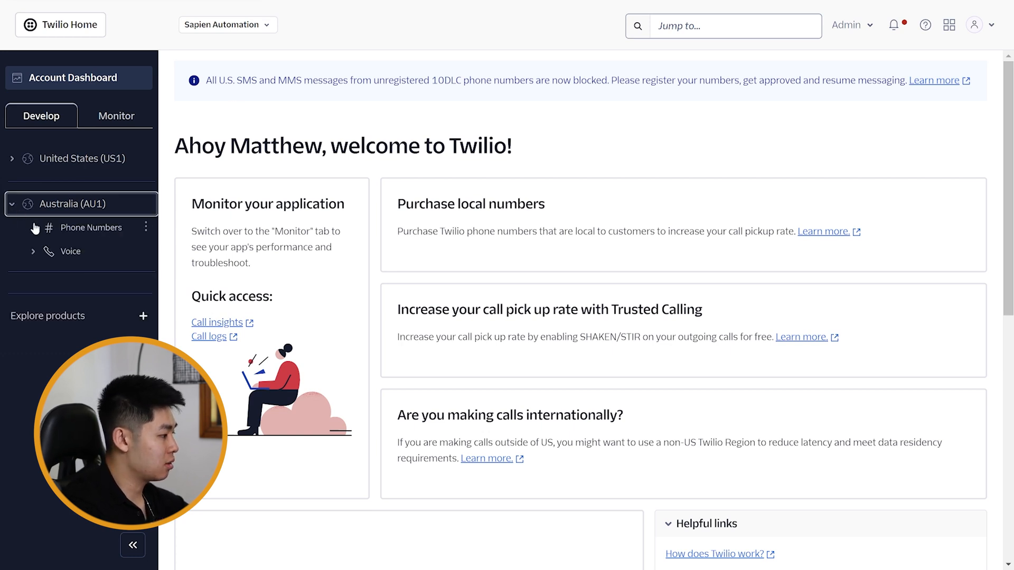
pyautogui.click(33, 228)
pyautogui.click(49, 248)
pyautogui.click(108, 294)
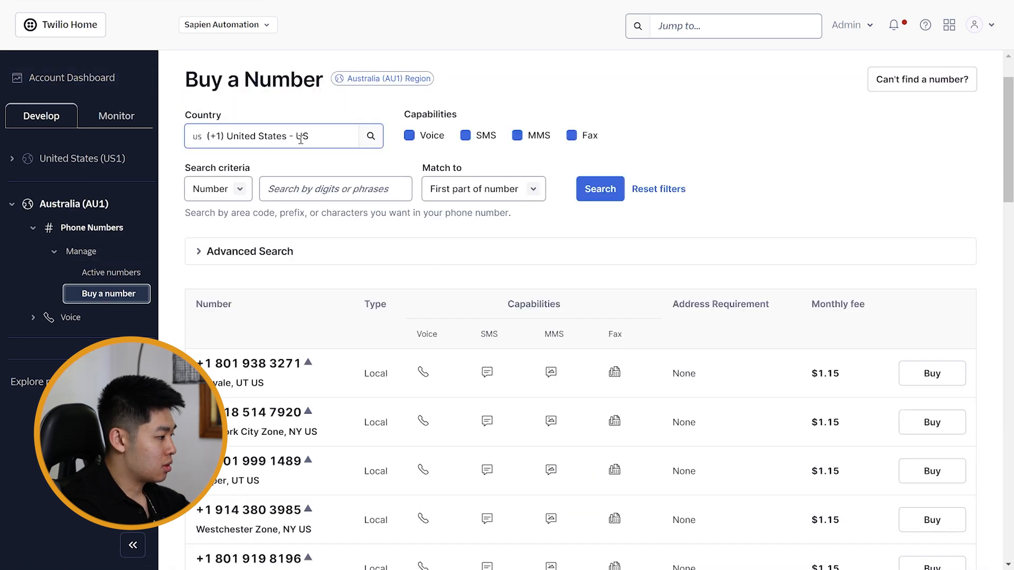
# - Set the country of the number search to Australia and look through the available local numbers
pyautogui.click(300, 137)
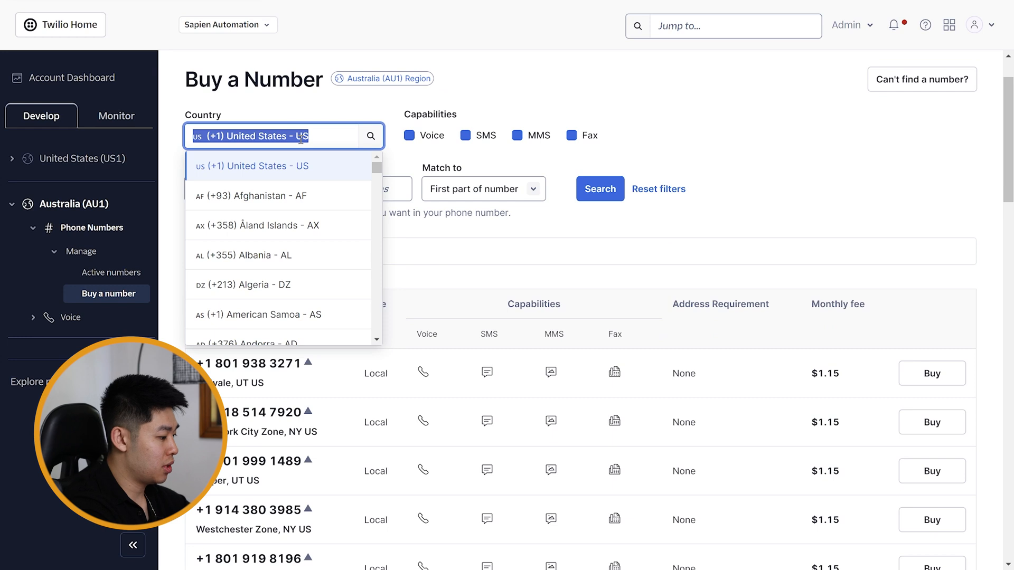
pyautogui.write('au')
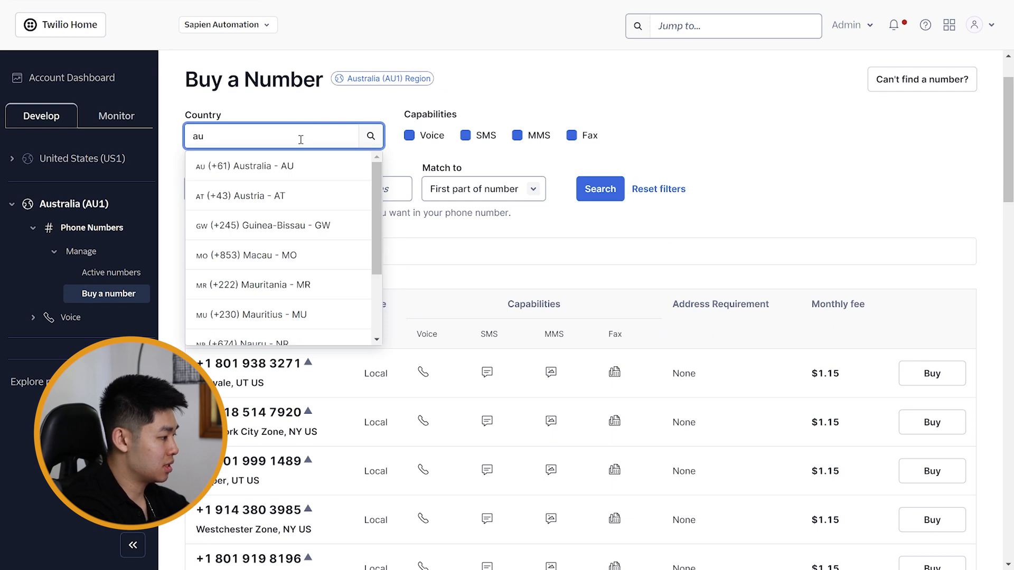
pyautogui.write('st')
pyautogui.click(338, 167)
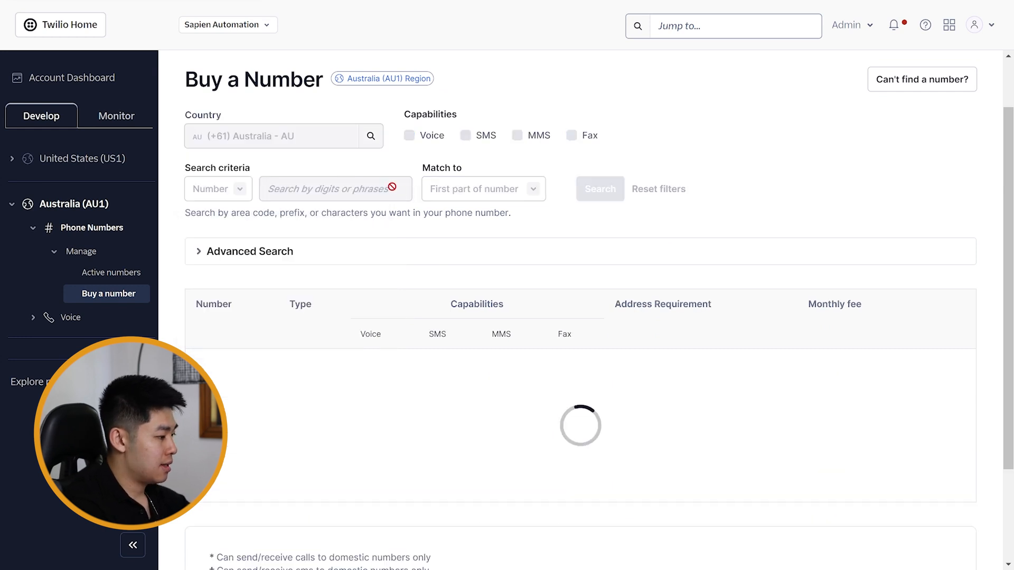
pyautogui.scroll(-3, 385, 211)
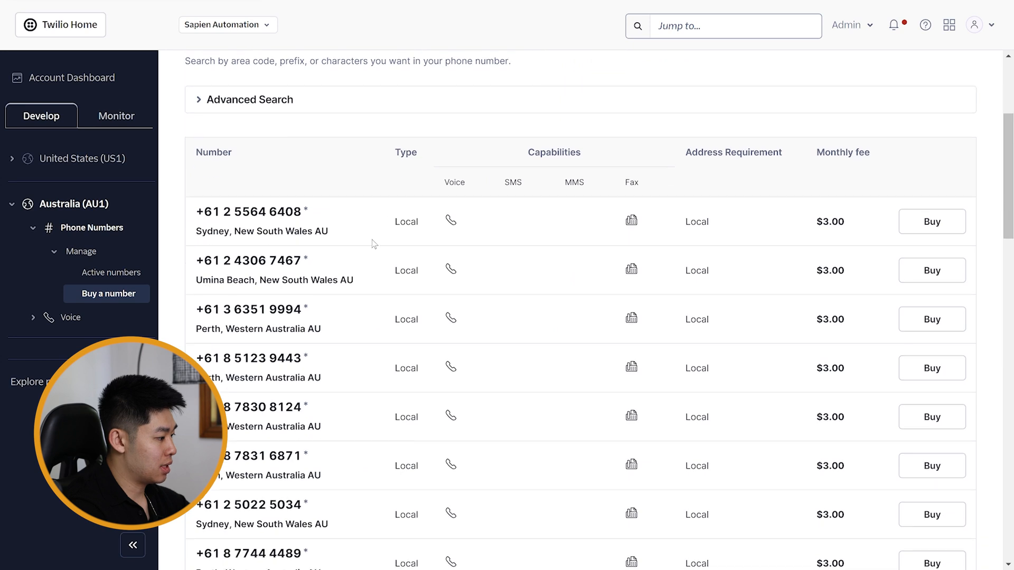
pyautogui.scroll(-5, 374, 244)
pyautogui.scroll(5, 349, 226)
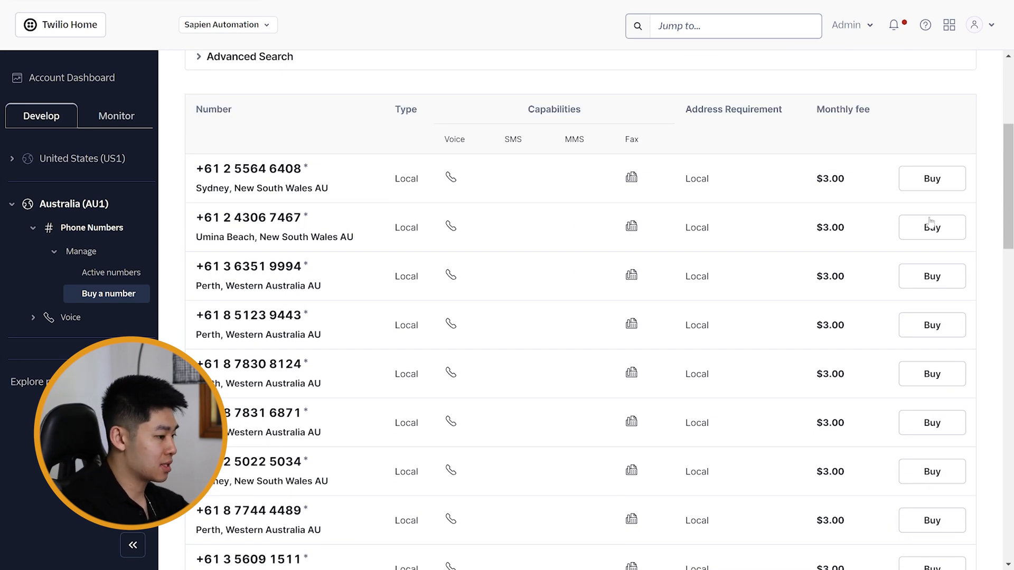
# - Try to buy the first listed Sydney number for an individual end-user, up to the address assignment, and cancel the purchase
pyautogui.click(926, 194)
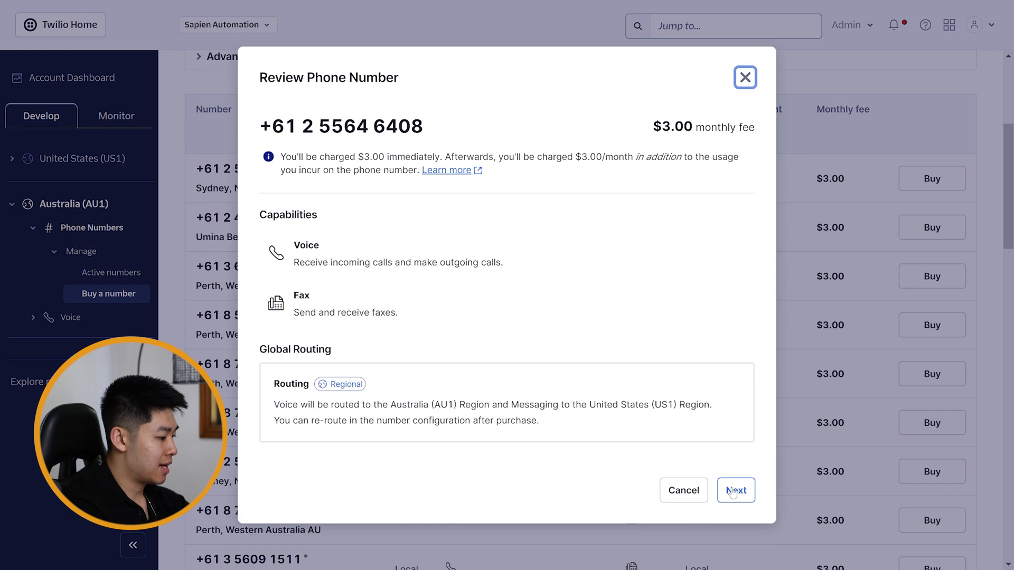
pyautogui.click(734, 491)
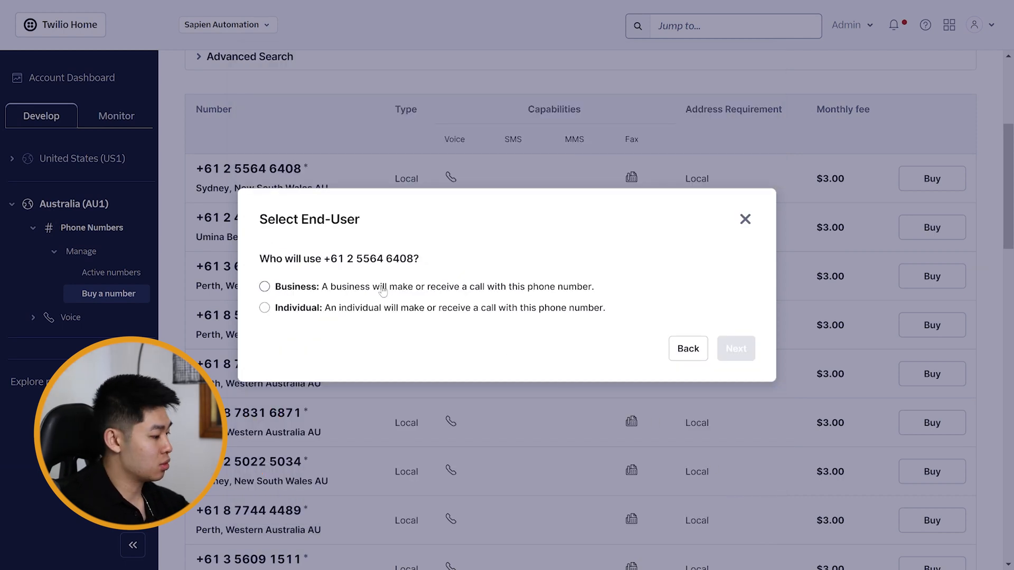
pyautogui.click(383, 308)
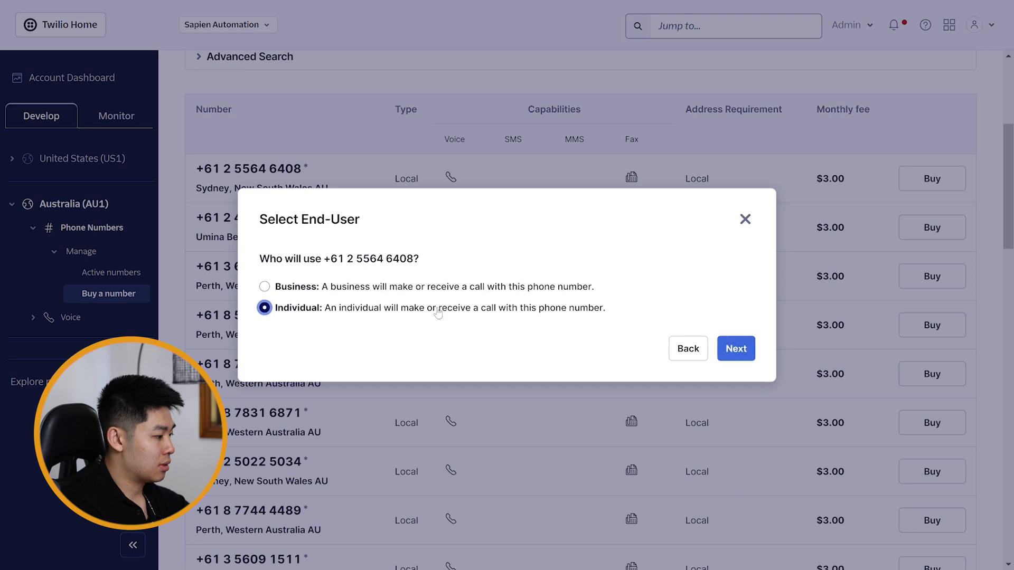
pyautogui.click(742, 344)
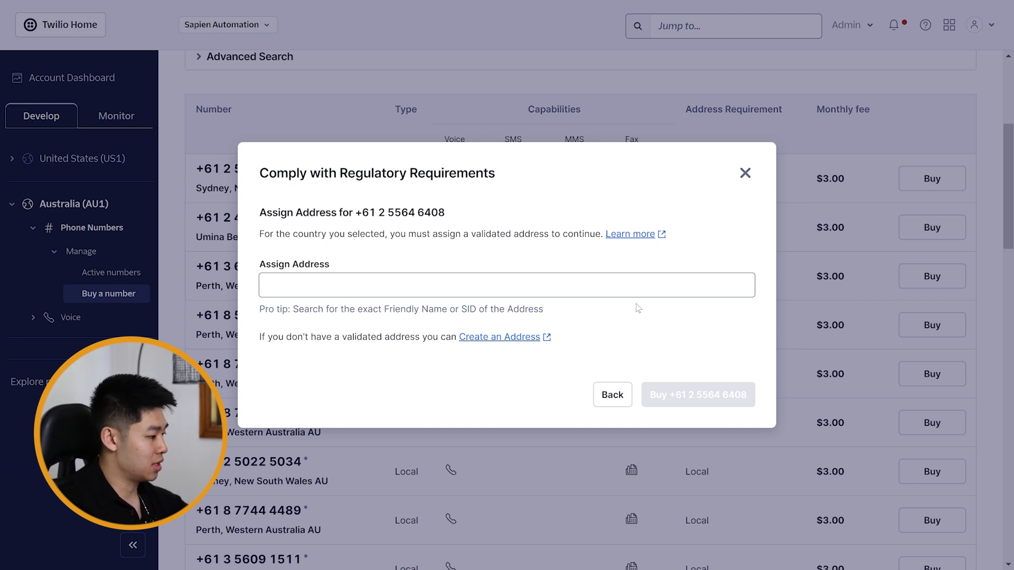
pyautogui.click(612, 395)
pyautogui.click(744, 220)
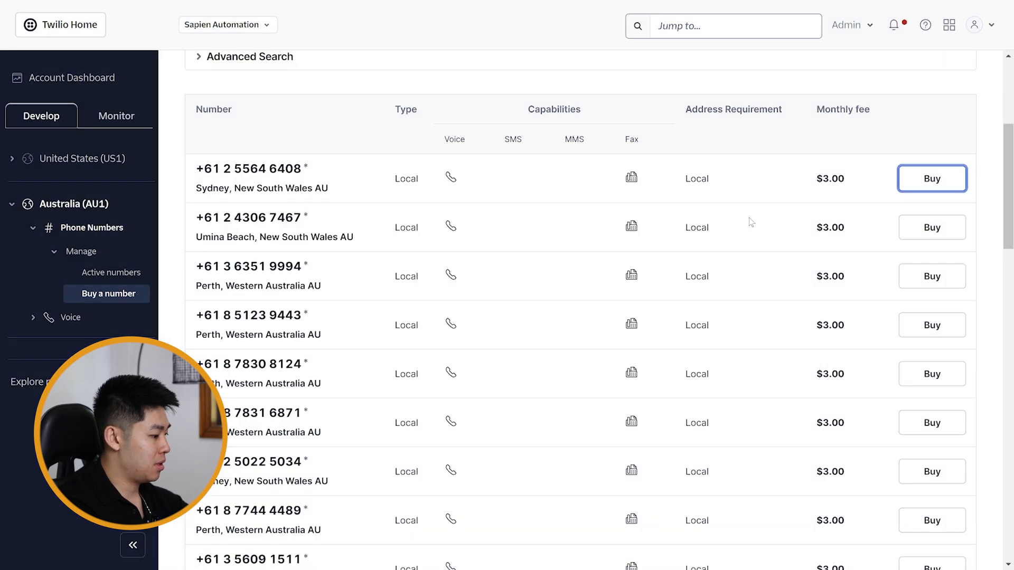
pyautogui.click(63, 80)
pyautogui.scroll(-3, 581, 317)
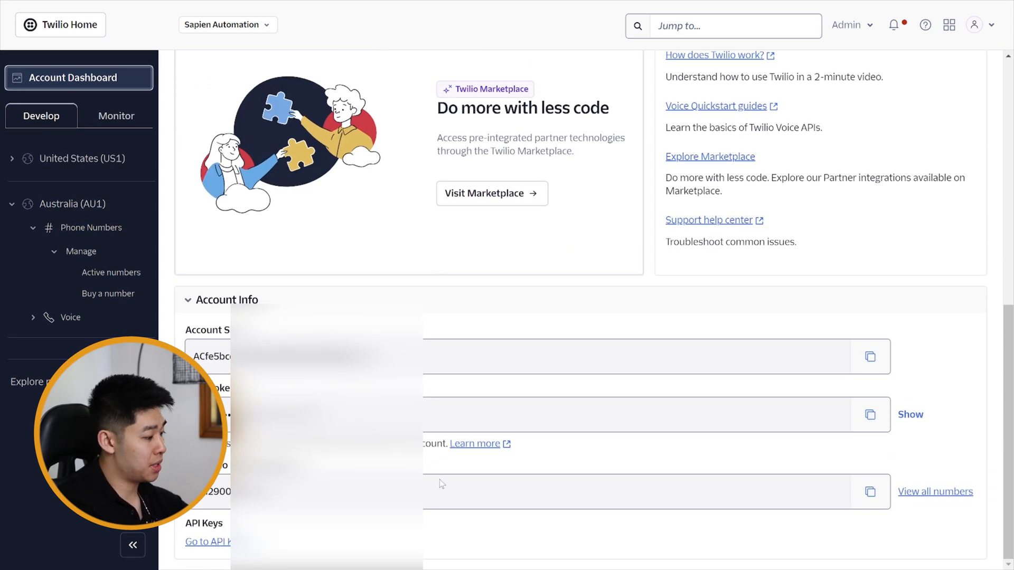
pyautogui.hotkey('alt', 'Tab')
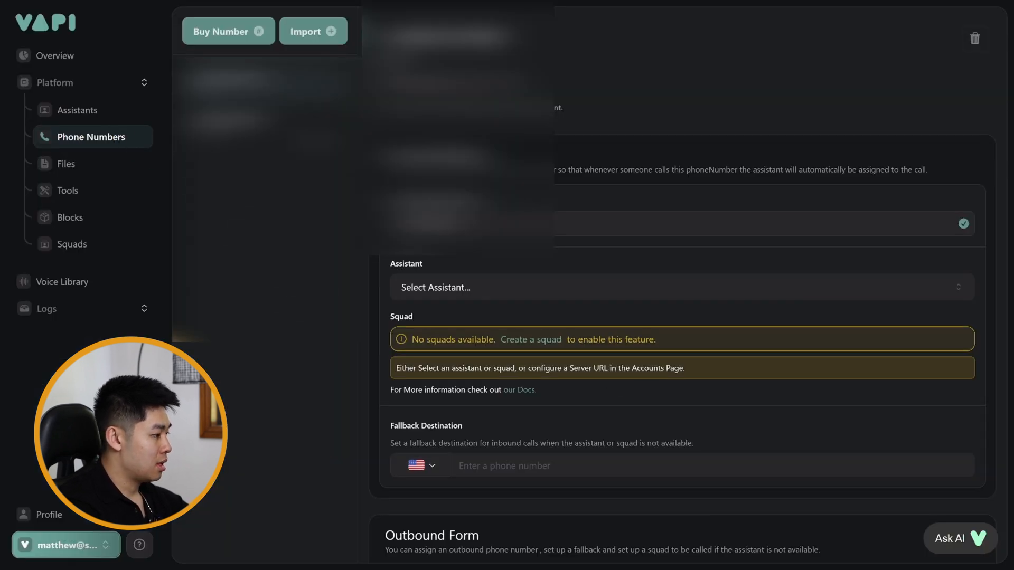
# - Try to import a Twilio phone number by entering the +61 country code, and dismiss the import form
pyautogui.click(315, 35)
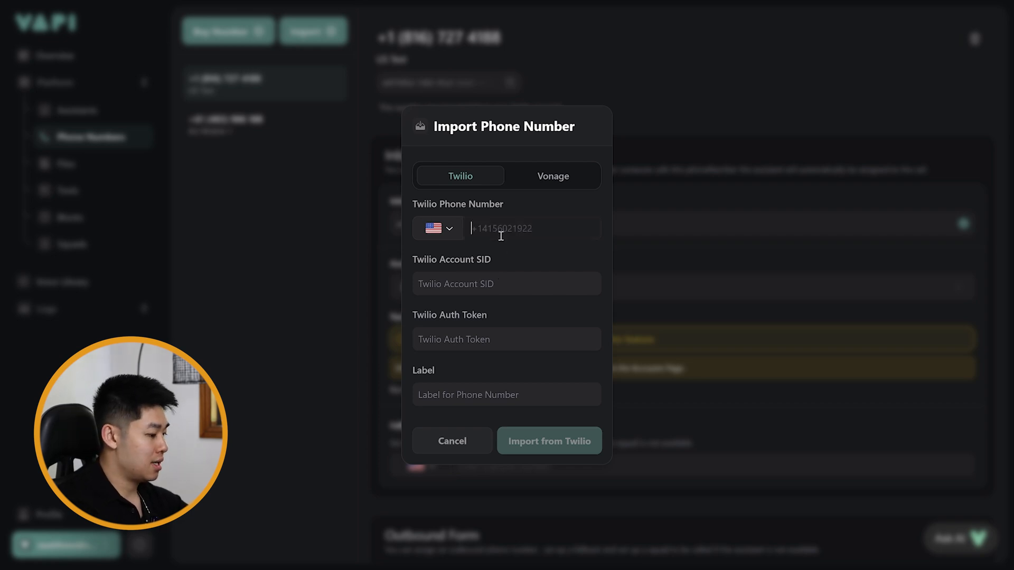
pyautogui.write('+61')
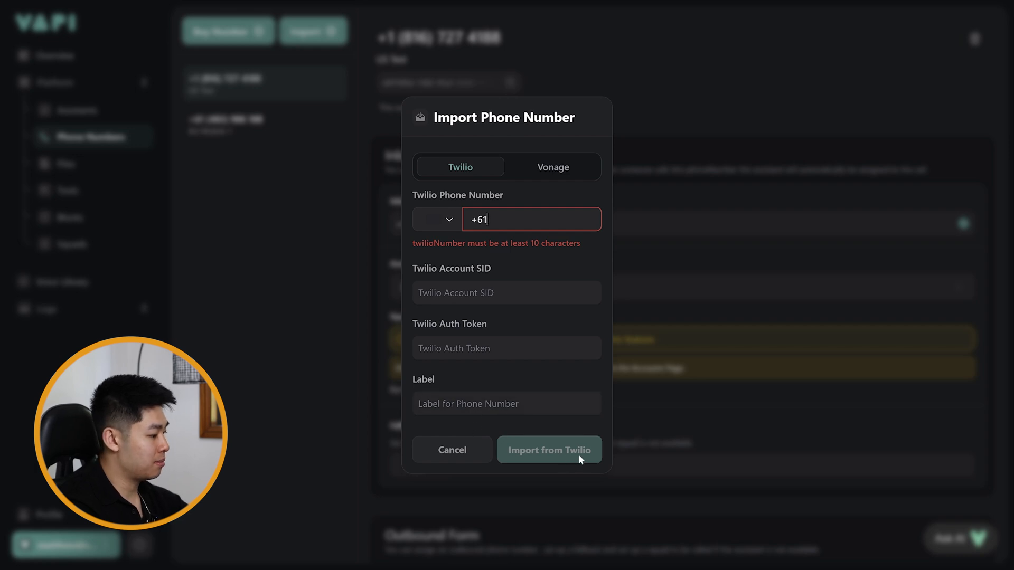
pyautogui.click(668, 139)
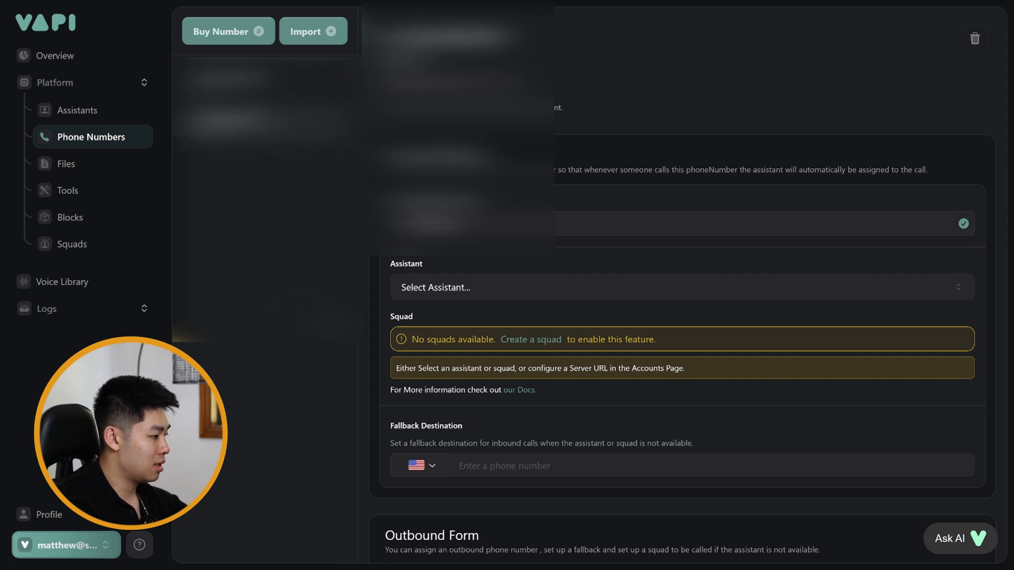
# - In the phone number's outbound form, assign the cloned-voice AI assistant and start the outbound phone number with "+"
pyautogui.scroll(-5, 534, 338)
pyautogui.click(504, 348)
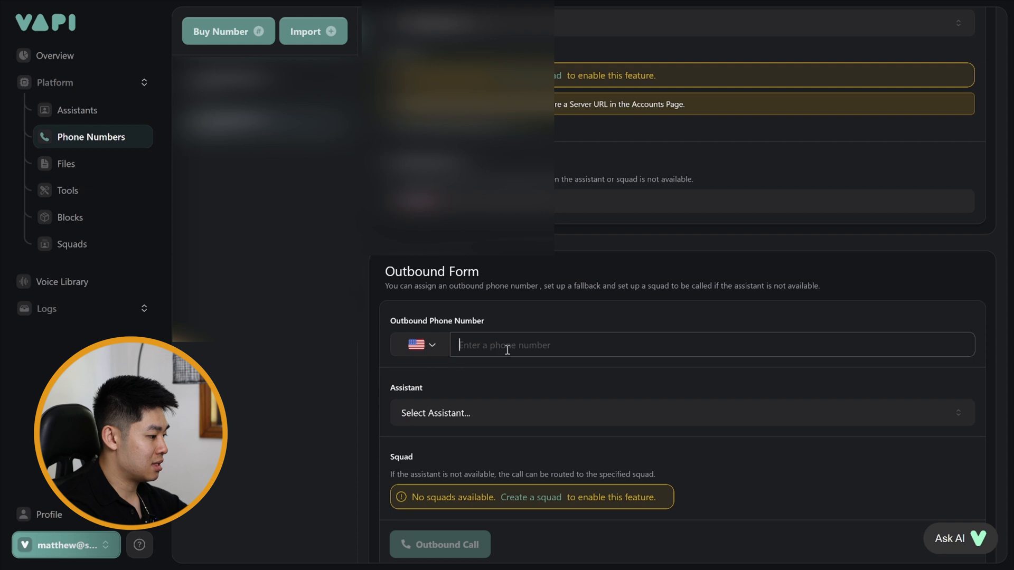
pyautogui.click(446, 413)
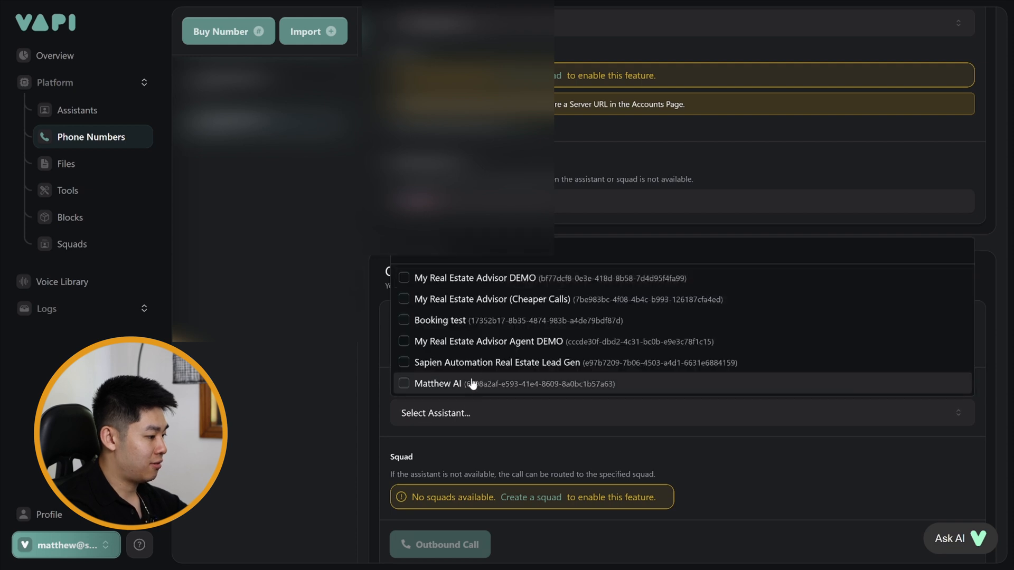
pyautogui.click(472, 384)
pyautogui.click(506, 343)
pyautogui.write('+')
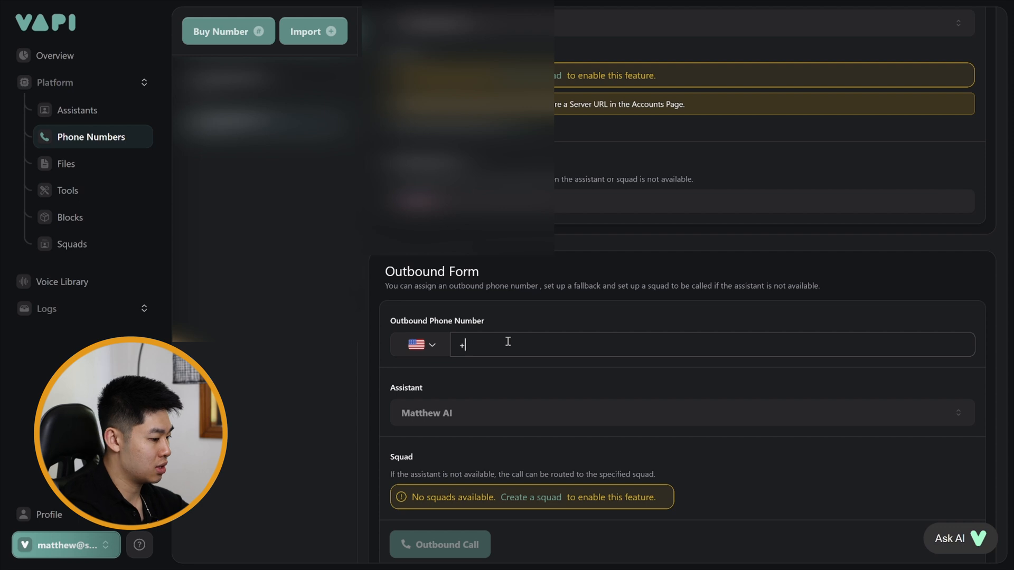
pyautogui.scroll(-1, 533, 475)
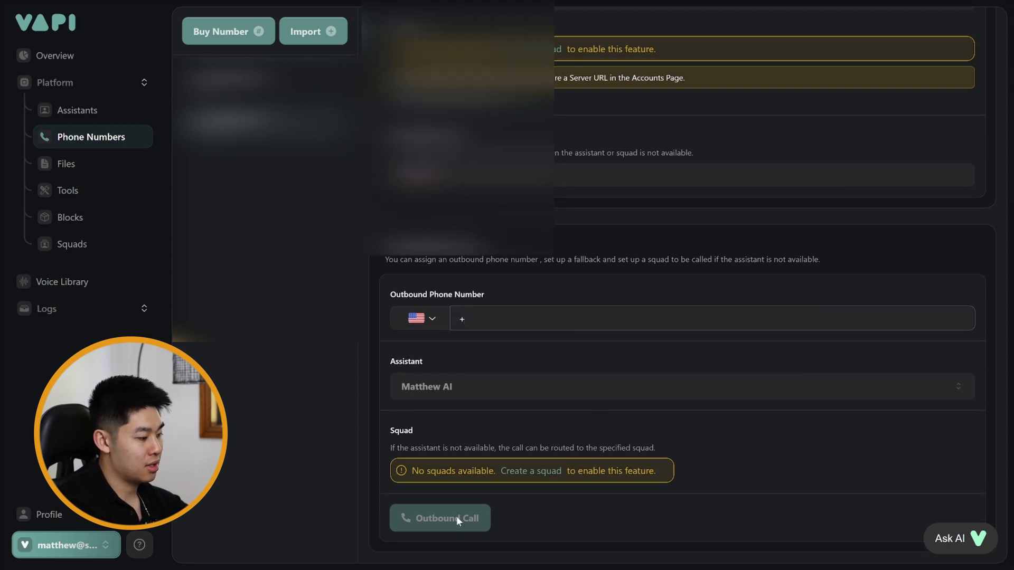